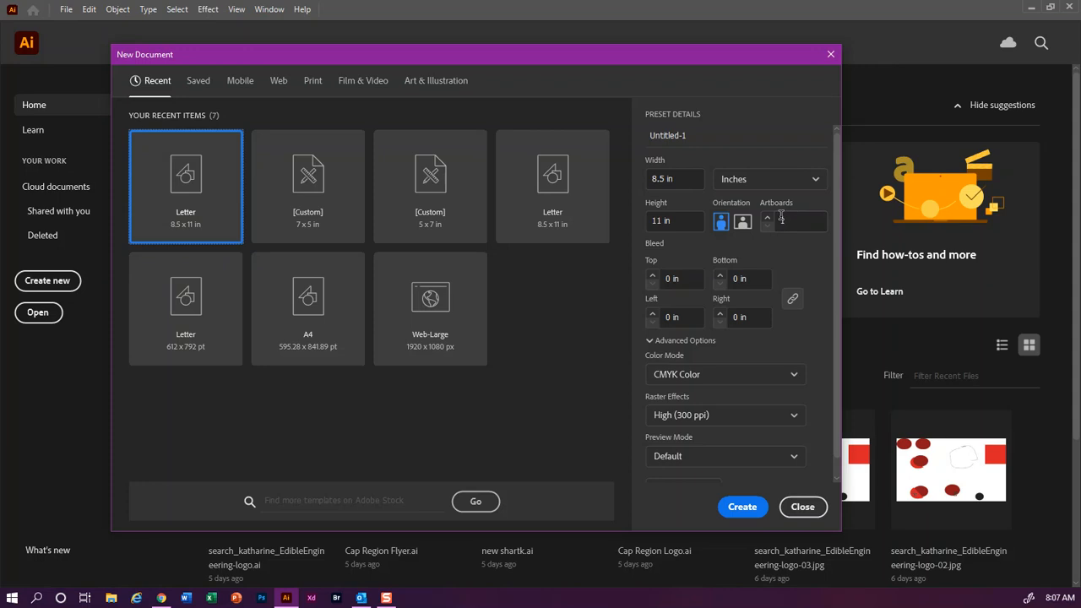
# - Create a new portrait Letter document, 8.5 x 11 in, with CMYK color and 300 ppi raster effects
pyautogui.click(740, 511)
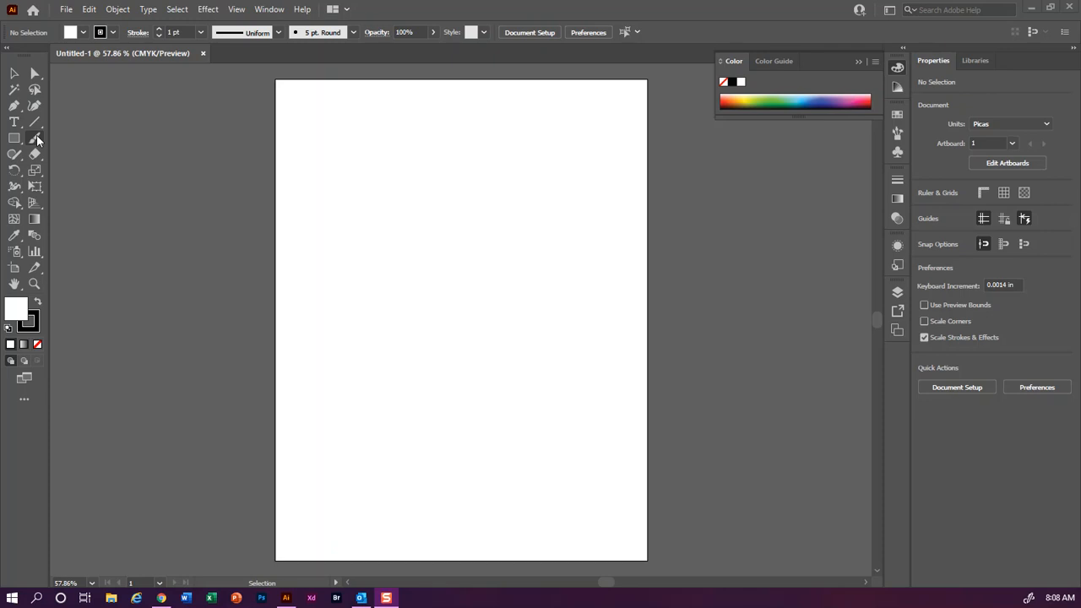
pyautogui.click(80, 200)
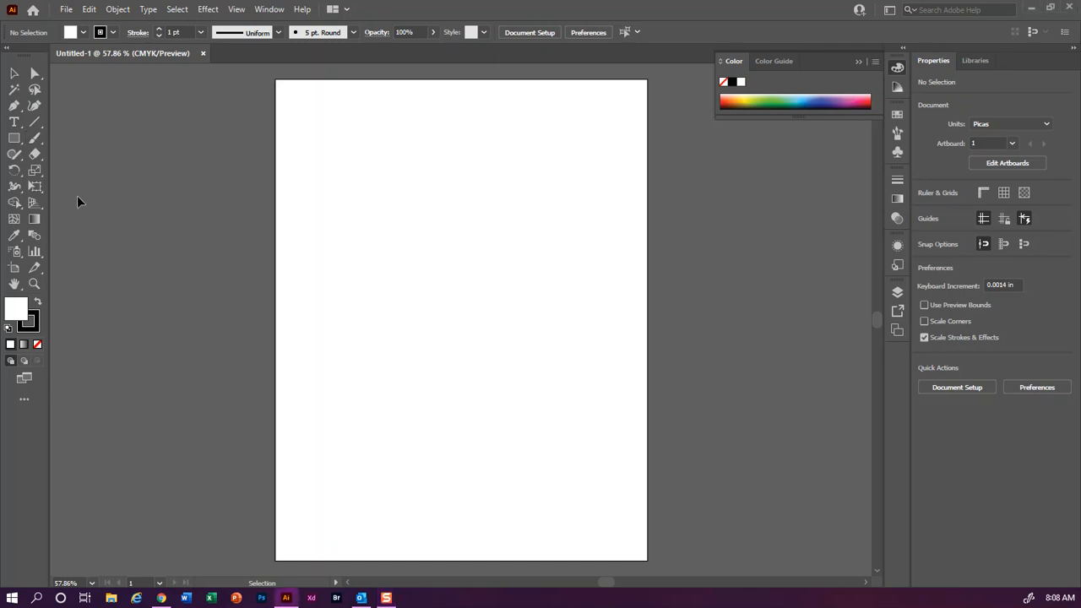
# - Paint a wavy Paintbrush stroke about 5.4 in wide and 6.8 in high, running from the artboard's upper left to its lower right
pyautogui.click(34, 140)
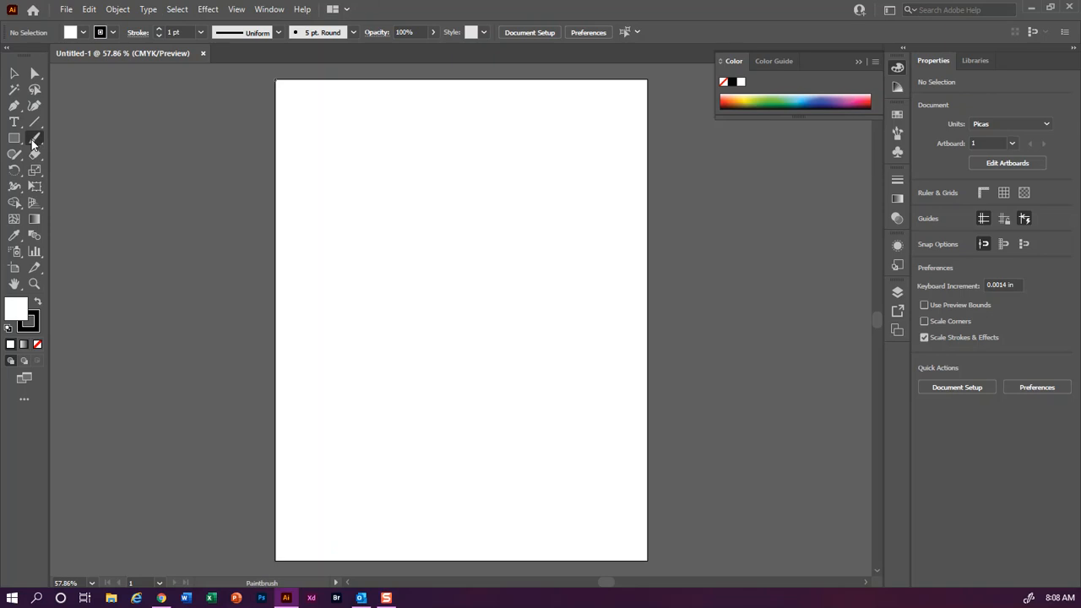
pyautogui.click(34, 140)
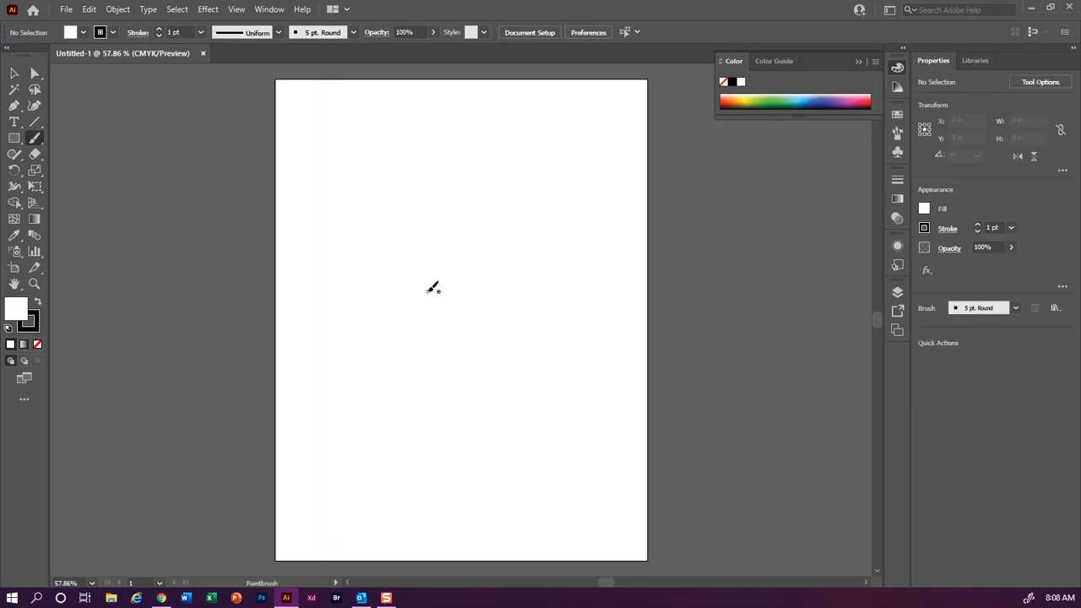
pyautogui.moveTo(327, 270)
pyautogui.mouseDown()
pyautogui.moveTo(362, 262)
pyautogui.moveTo(413, 183)
pyautogui.moveTo(424, 248)
pyautogui.moveTo(463, 278)
pyautogui.moveTo(553, 268)
pyautogui.moveTo(510, 443)
pyautogui.moveTo(541, 478)
pyautogui.mouseUp()
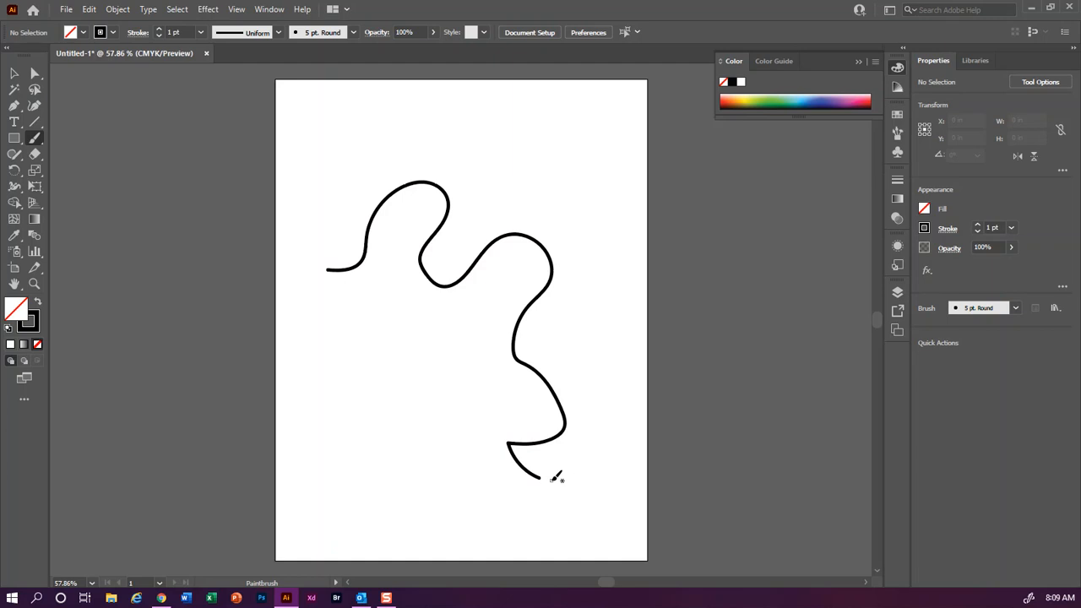
# - Select the painted path and tilt the direction handle of the anchor on the first valley's left side to bend the curve there
pyautogui.click(14, 74)
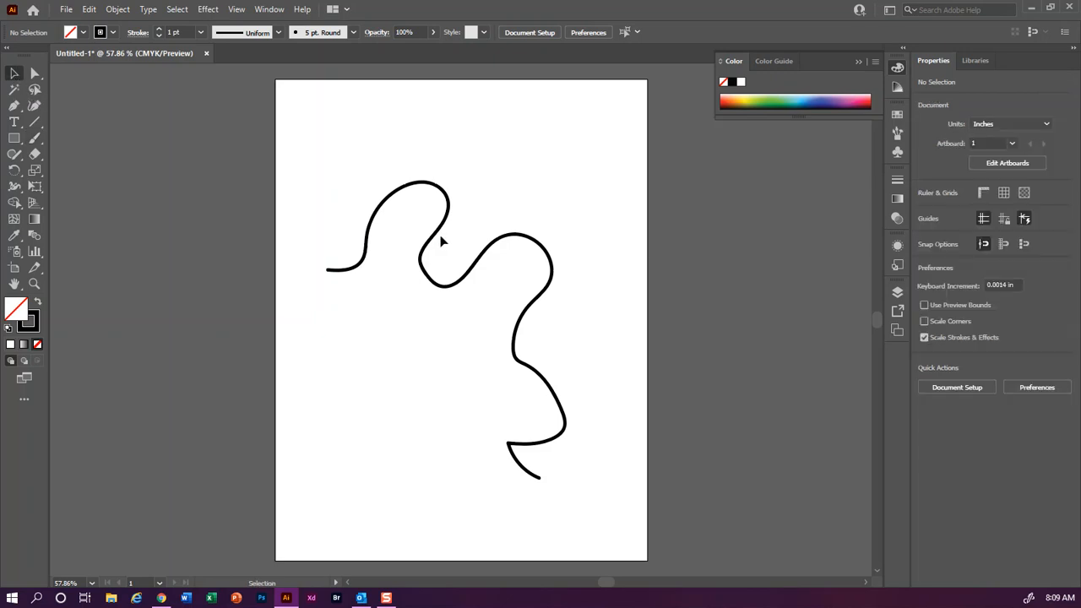
pyautogui.click(425, 275)
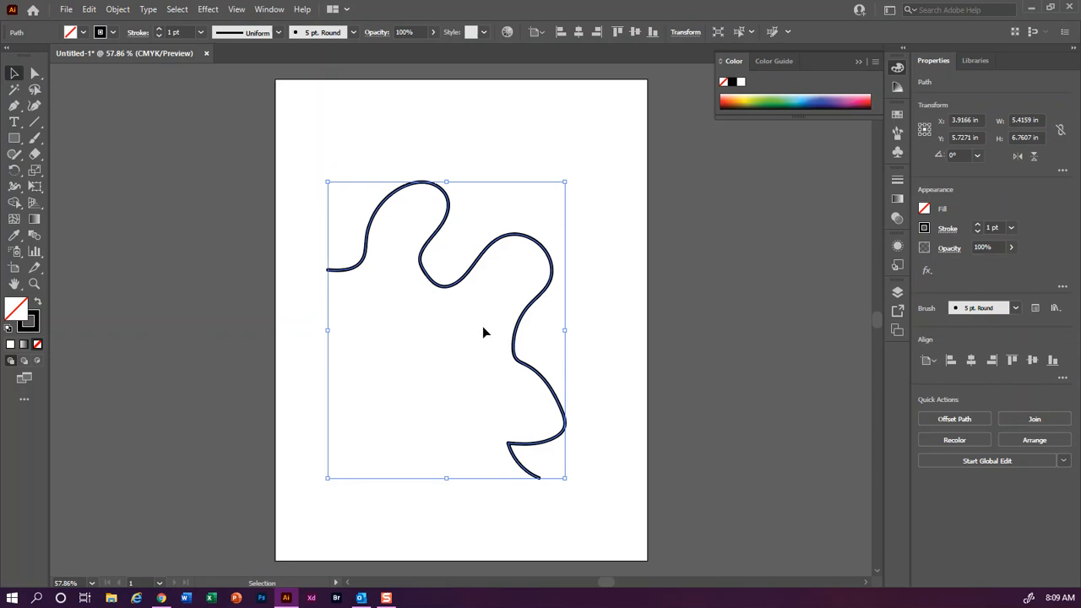
pyautogui.click(36, 76)
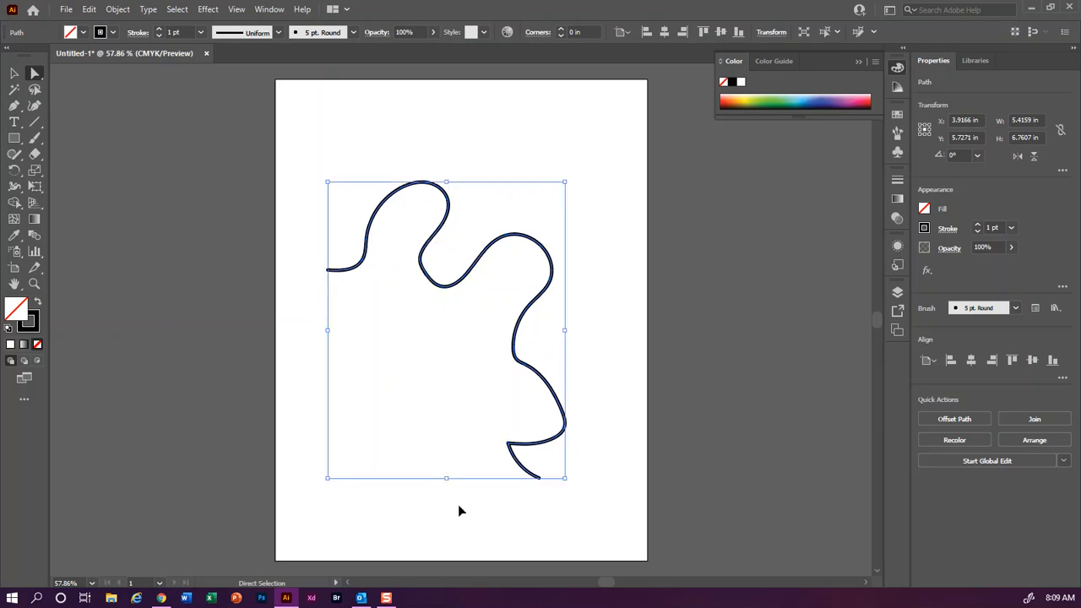
pyautogui.hotkey('ctrl', '=')
pyautogui.hotkey('ctrl', '=')
pyautogui.hotkey('ctrl', '=')
pyautogui.hotkey('ctrl', '=')
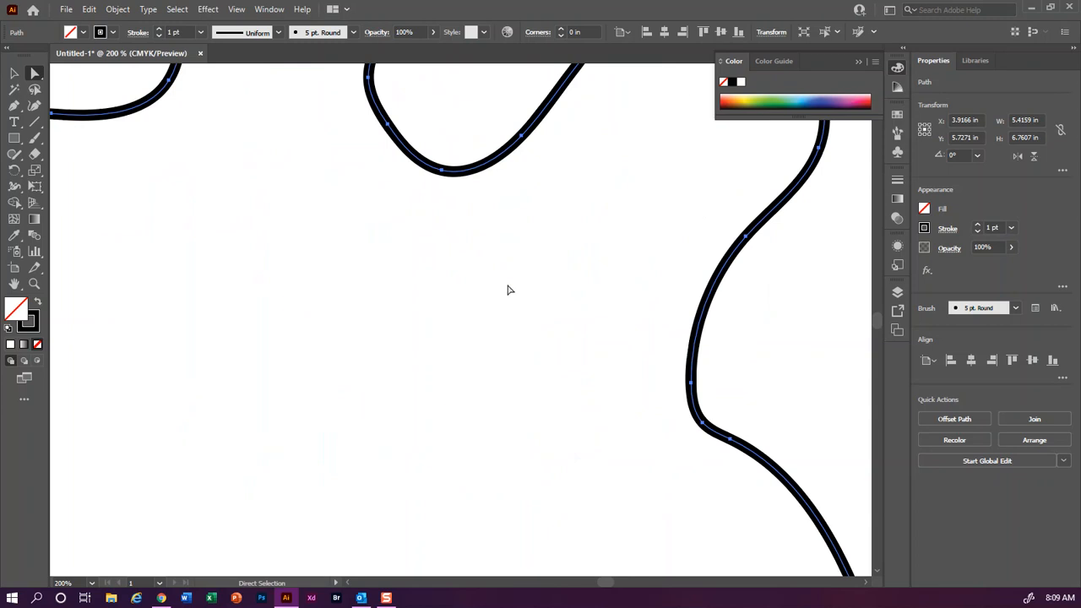
pyautogui.scroll(10, 508, 289)
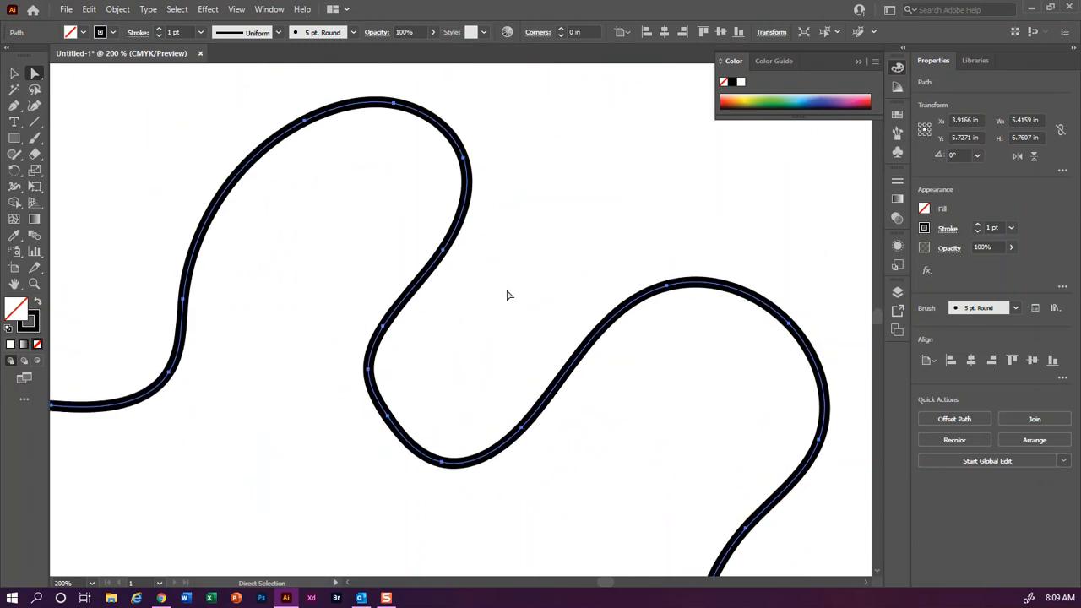
pyautogui.click(388, 417)
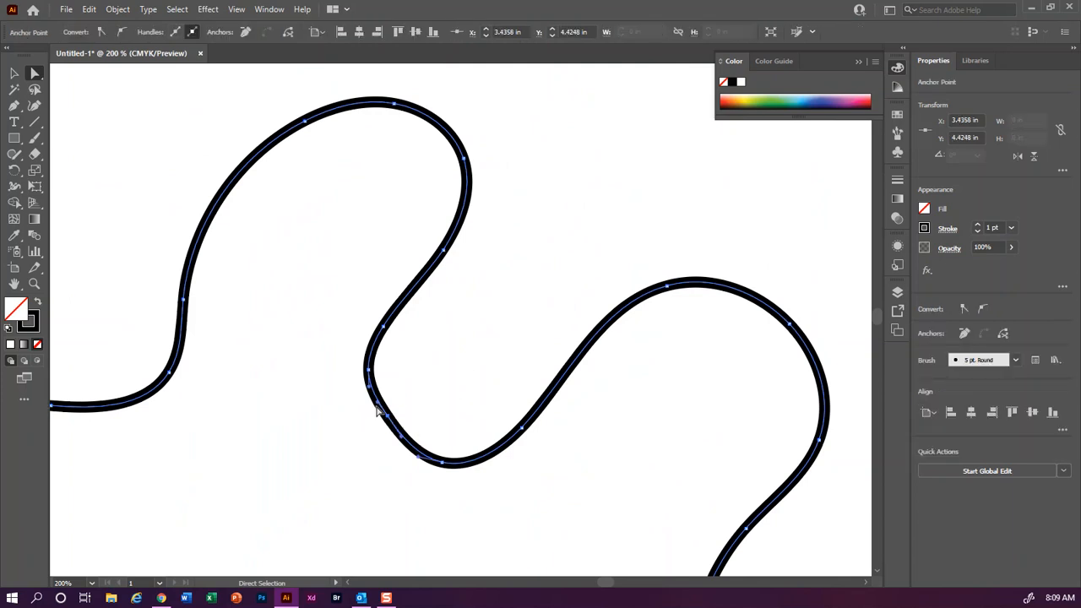
pyautogui.moveTo(384, 412); pyautogui.dragTo(373, 414)
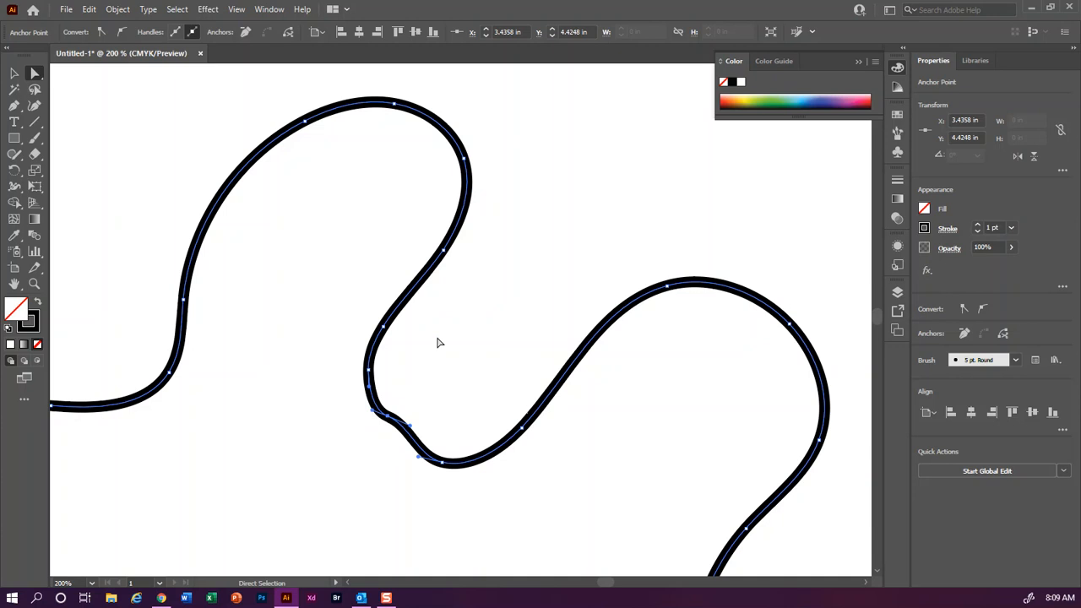
# - Delete the two anchor points on the left side of the first valley with the Delete Anchor Point tool
pyautogui.click(19, 110)
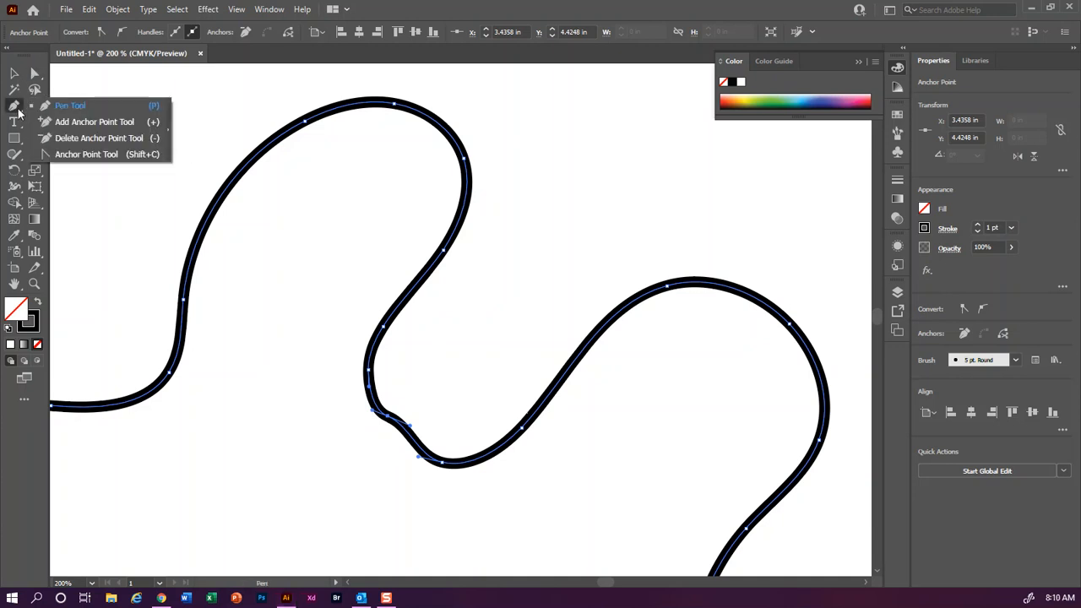
pyautogui.click(59, 145)
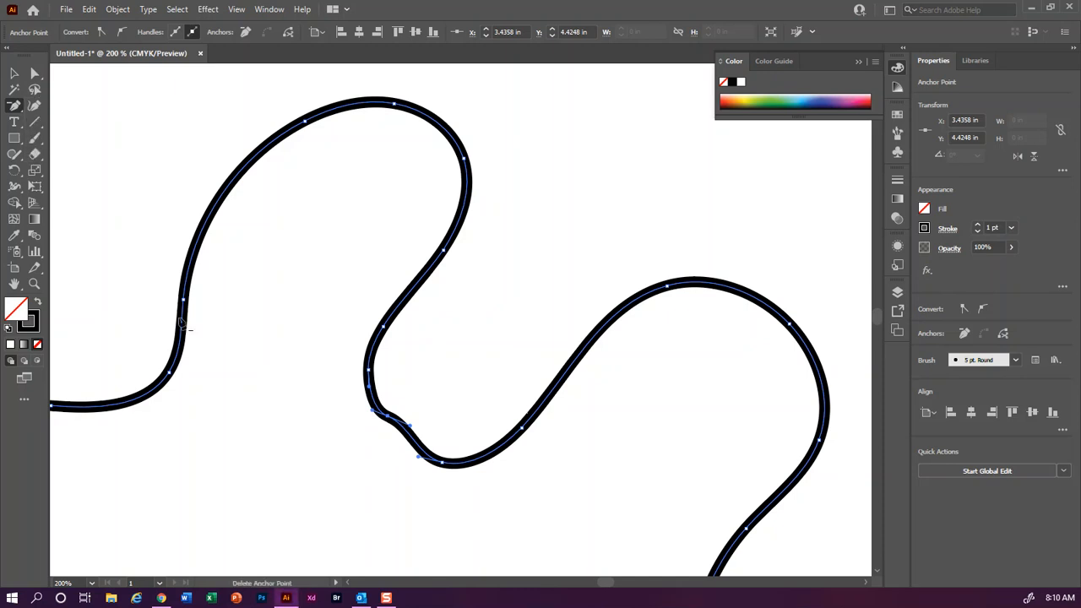
pyautogui.click(389, 417)
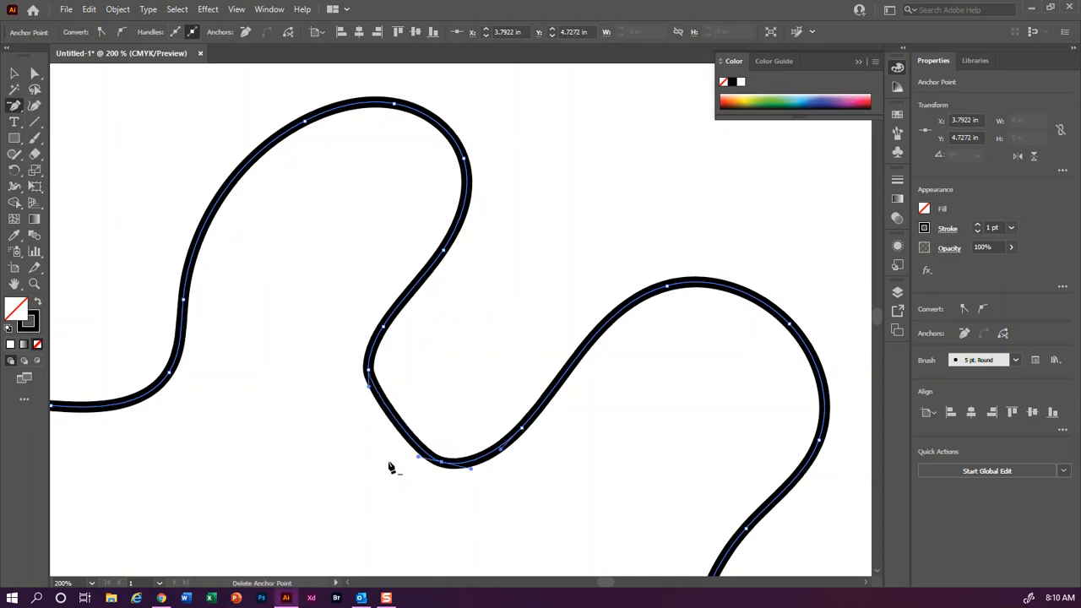
pyautogui.click(373, 369)
pyautogui.click(655, 318)
pyautogui.click(369, 372)
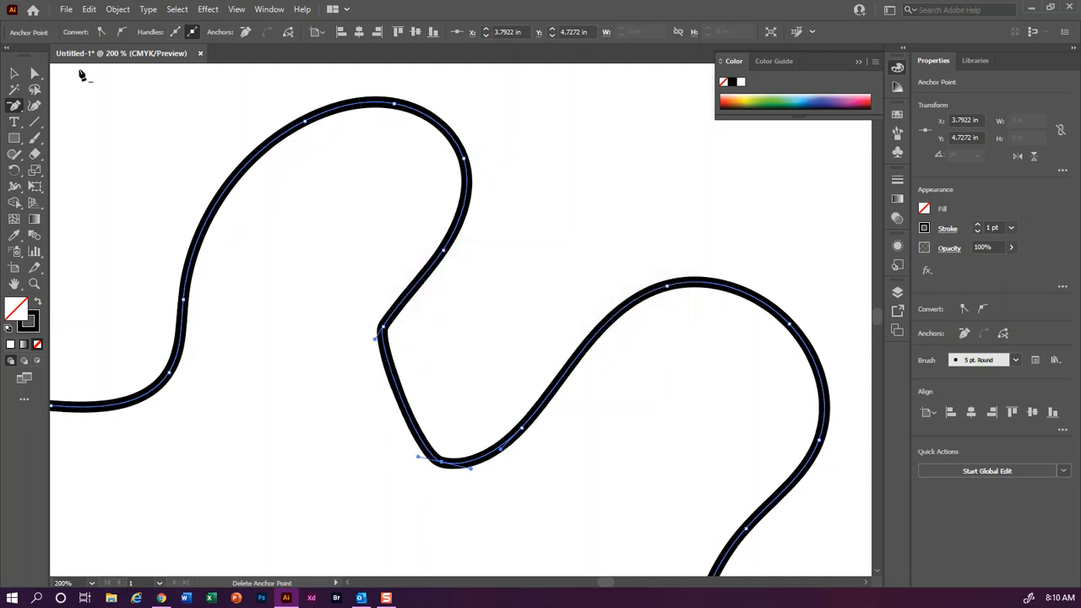
# - Round out the first valley by extending the direction handle at its upper left, and add an anchor point on its lower-left bend
pyautogui.click(31, 74)
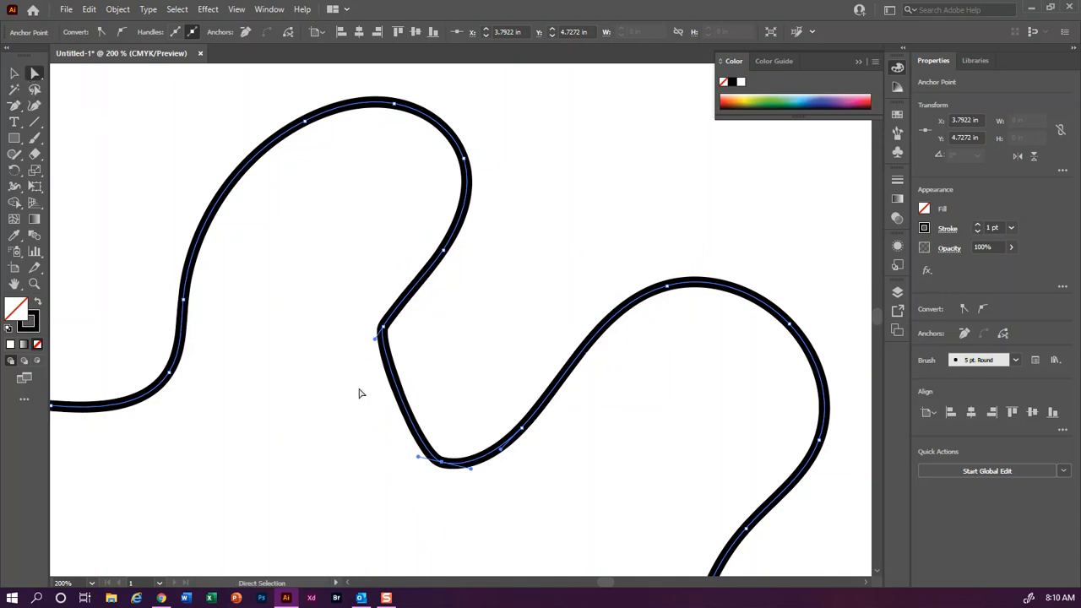
pyautogui.moveTo(375, 341); pyautogui.dragTo(298, 420)
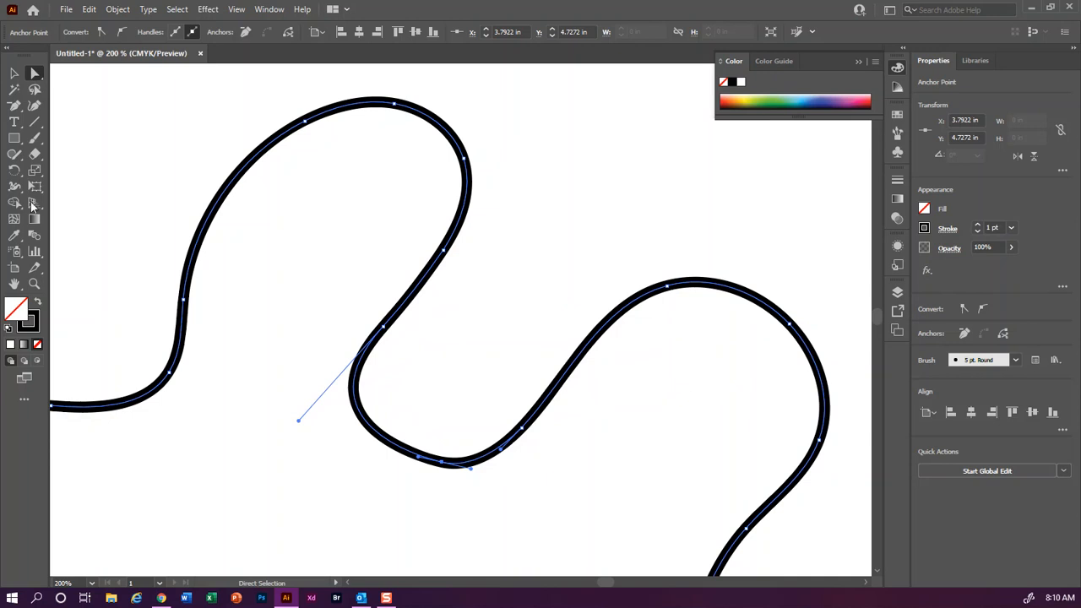
pyautogui.click(20, 110)
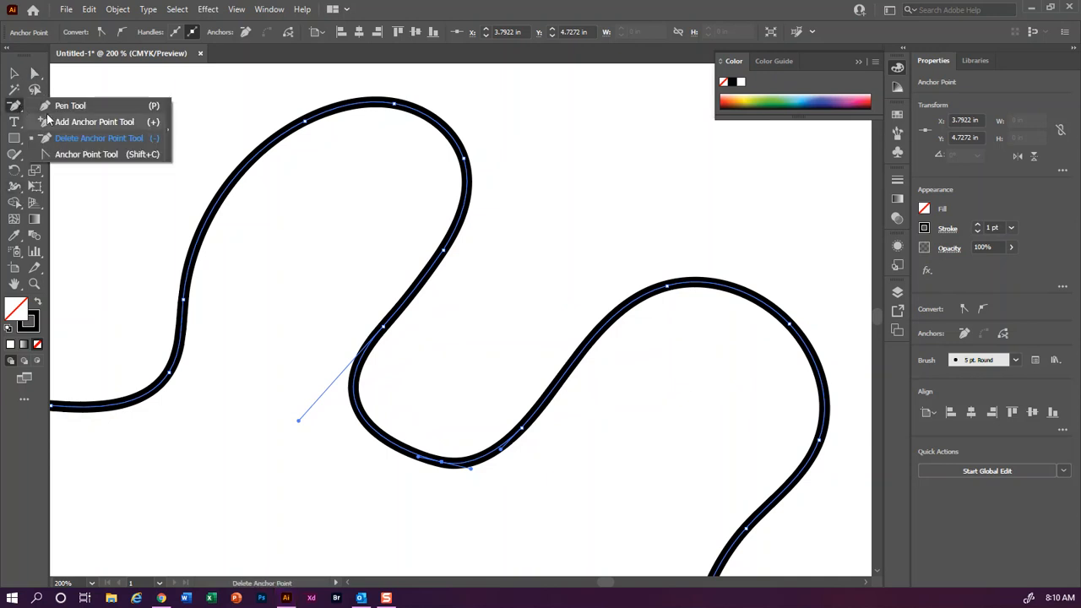
pyautogui.click(56, 121)
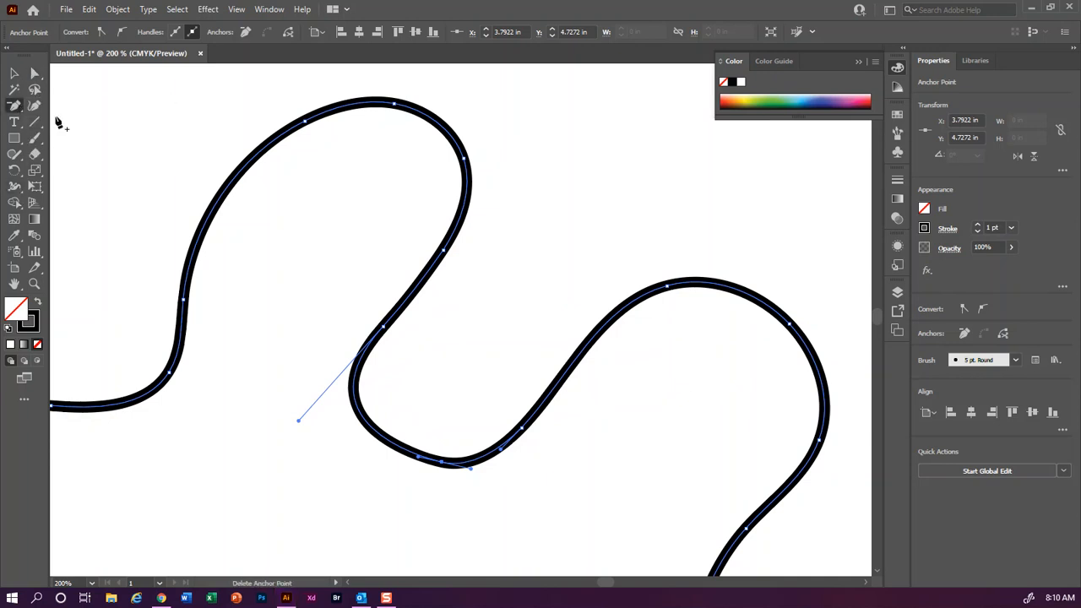
pyautogui.click(359, 414)
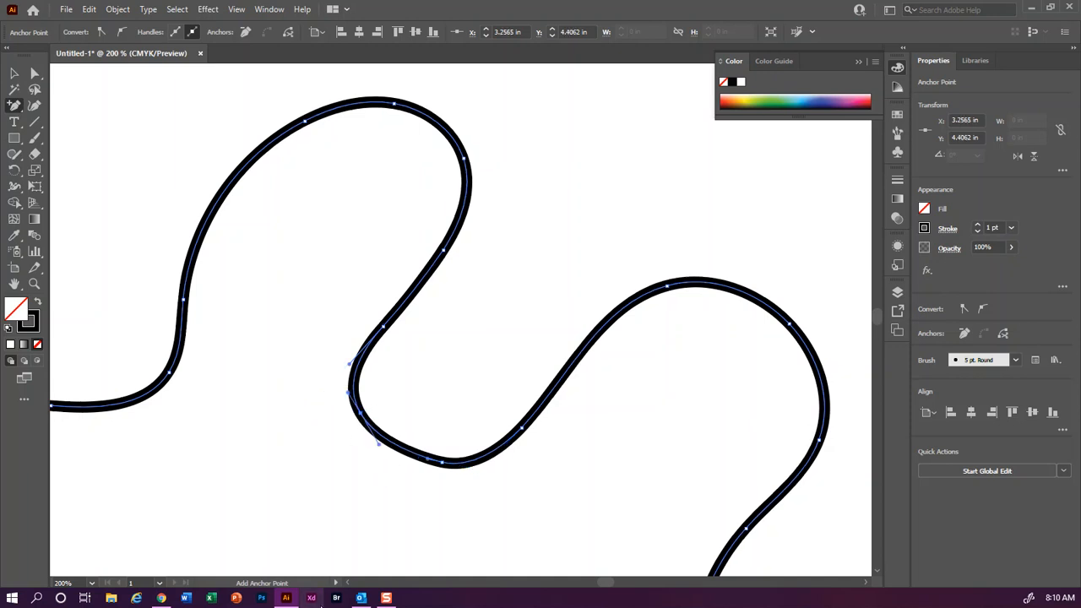
# - Convert the sharp corner near the path's lower end into a smooth curve with the Anchor Point tool
pyautogui.moveTo(879, 316); pyautogui.dragTo(879, 327)
pyautogui.moveTo(16, 108); pyautogui.dragTo(65, 156)
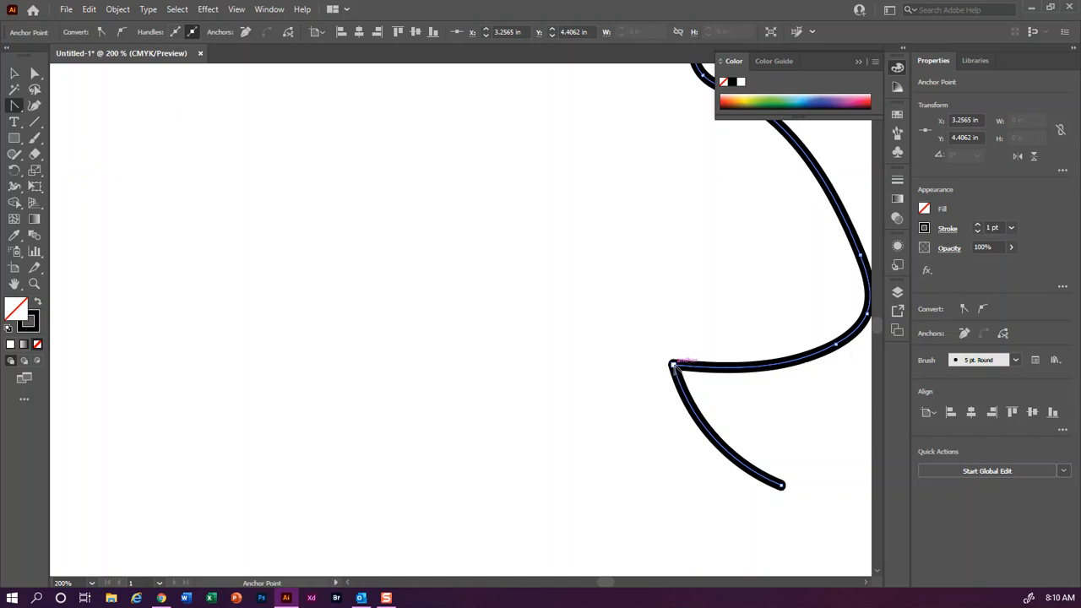
pyautogui.moveTo(673, 364); pyautogui.dragTo(637, 407)
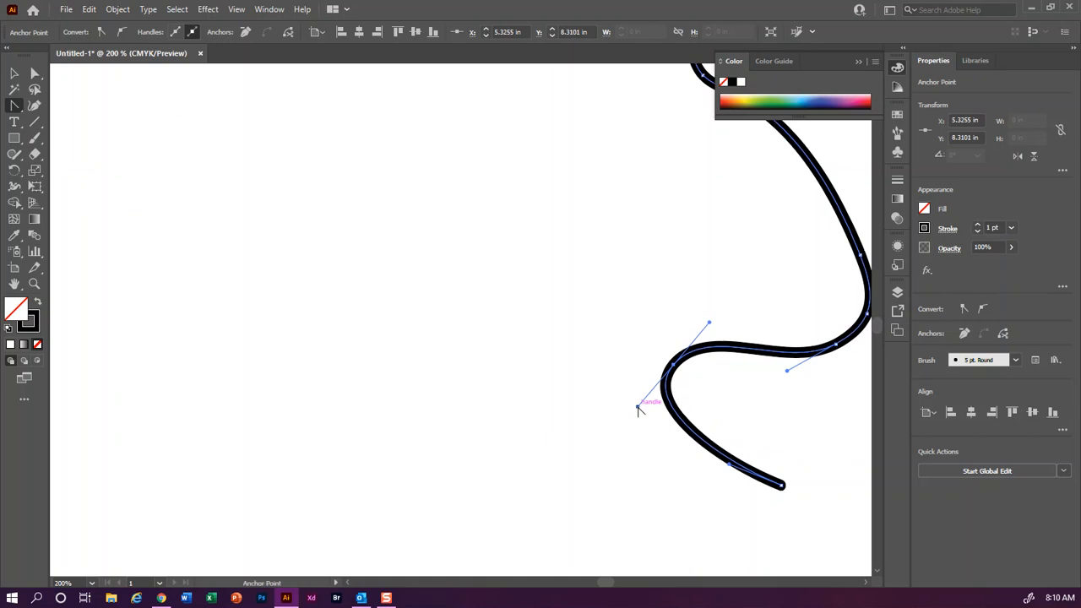
# - Pull the bottom of the first valley down and to the left with Direct Selection, and adjust a direction handle to round its bend
pyautogui.hotkey('ctrl', '-')
pyautogui.hotkey('ctrl', '-')
pyautogui.hotkey('ctrl', '-')
pyautogui.hotkey('ctrl', '-')
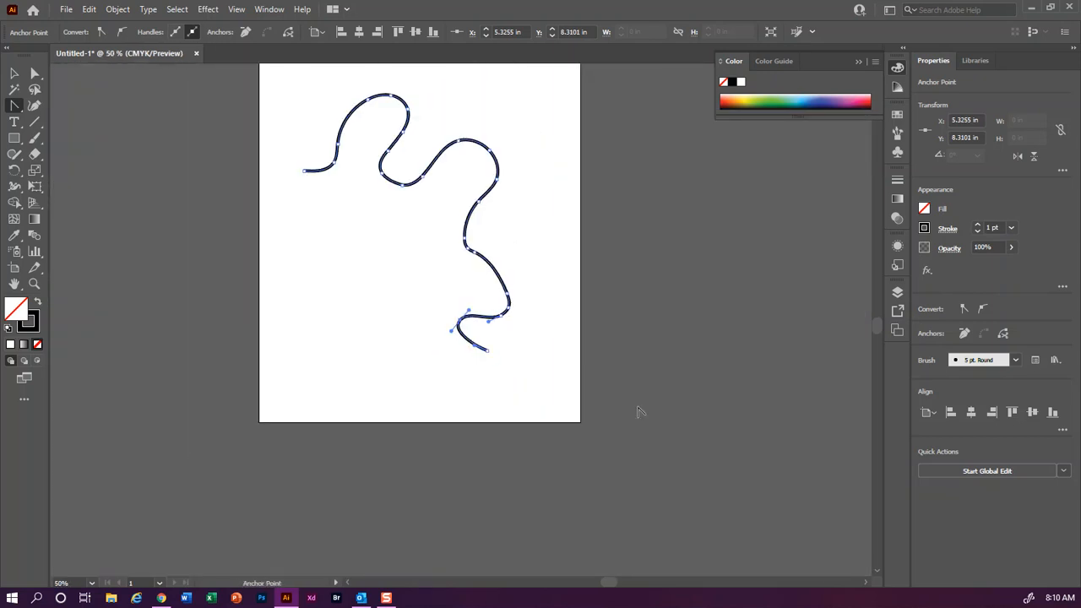
pyautogui.click(35, 73)
pyautogui.click(382, 169)
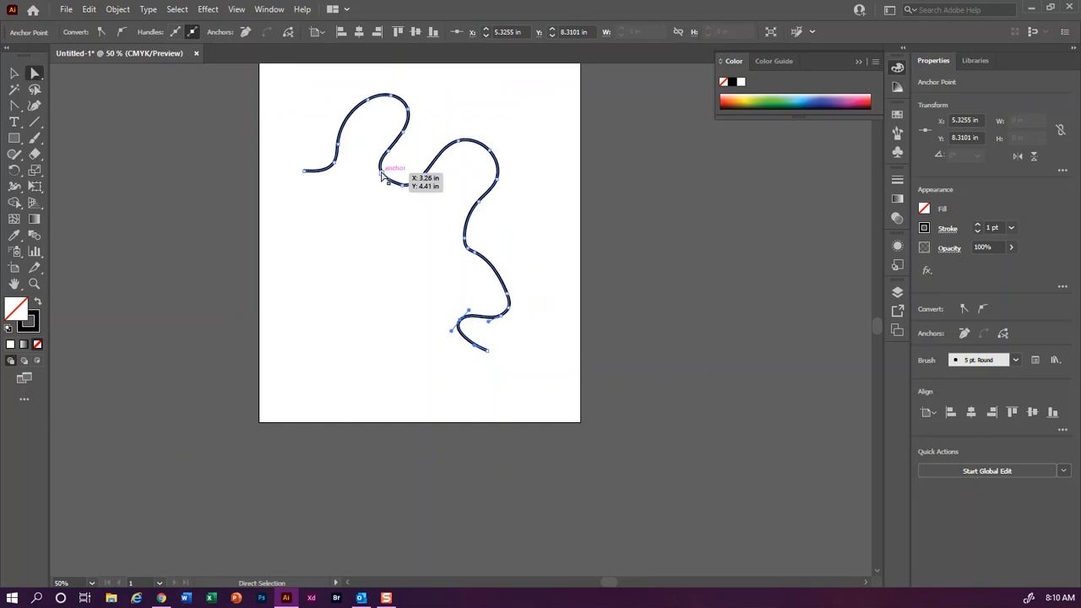
pyautogui.moveTo(382, 172); pyautogui.dragTo(374, 198)
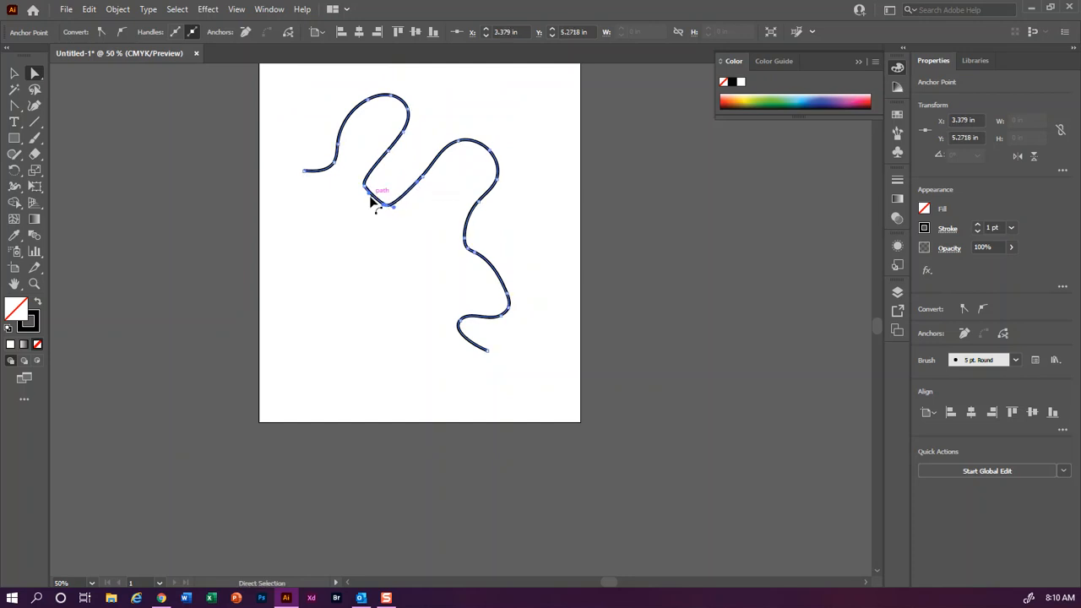
pyautogui.click(364, 202)
pyautogui.click(358, 205)
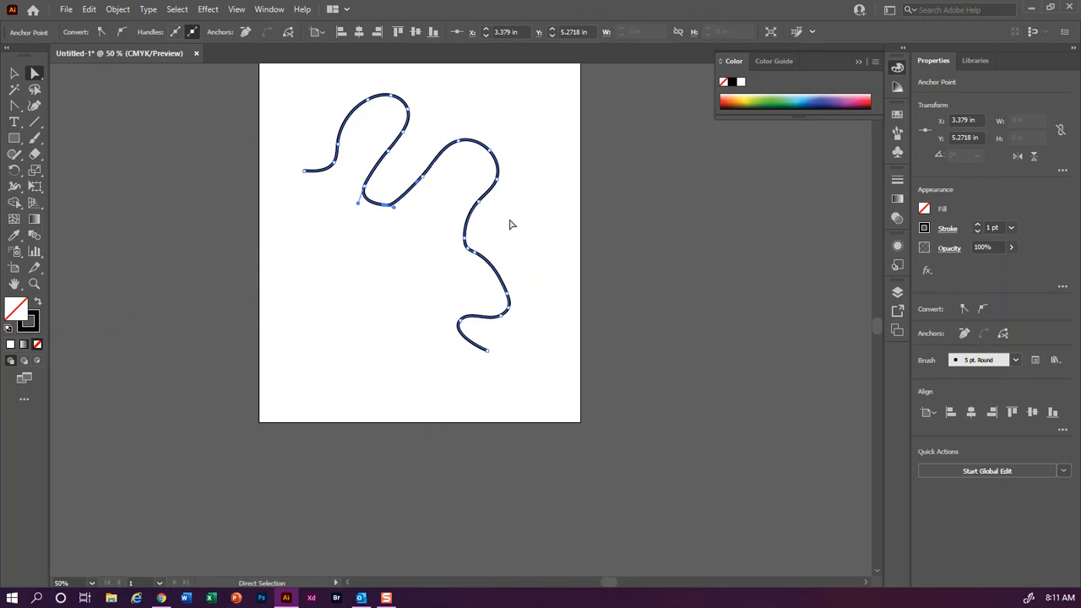
# - Paint a second wavy stroke about 6.3 in wide and 4.7 in high below the first, using the 5 pt. Round brush
pyautogui.click(35, 138)
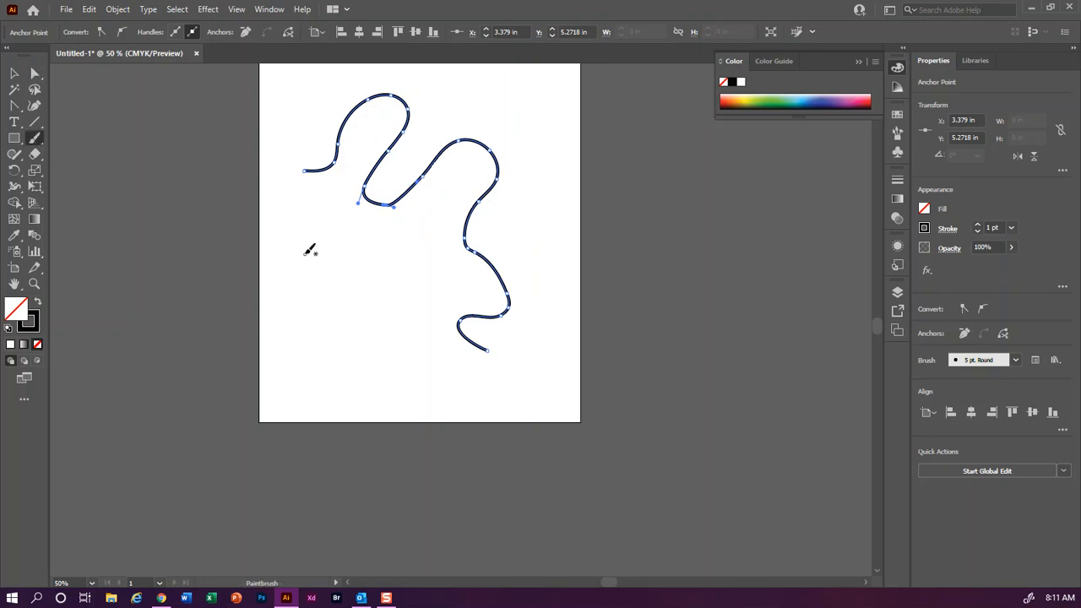
pyautogui.moveTo(289, 247)
pyautogui.mouseDown()
pyautogui.moveTo(330, 237)
pyautogui.moveTo(316, 293)
pyautogui.moveTo(329, 346)
pyautogui.moveTo(375, 287)
pyautogui.moveTo(389, 345)
pyautogui.moveTo(414, 382)
pyautogui.moveTo(532, 376)
pyautogui.mouseUp()
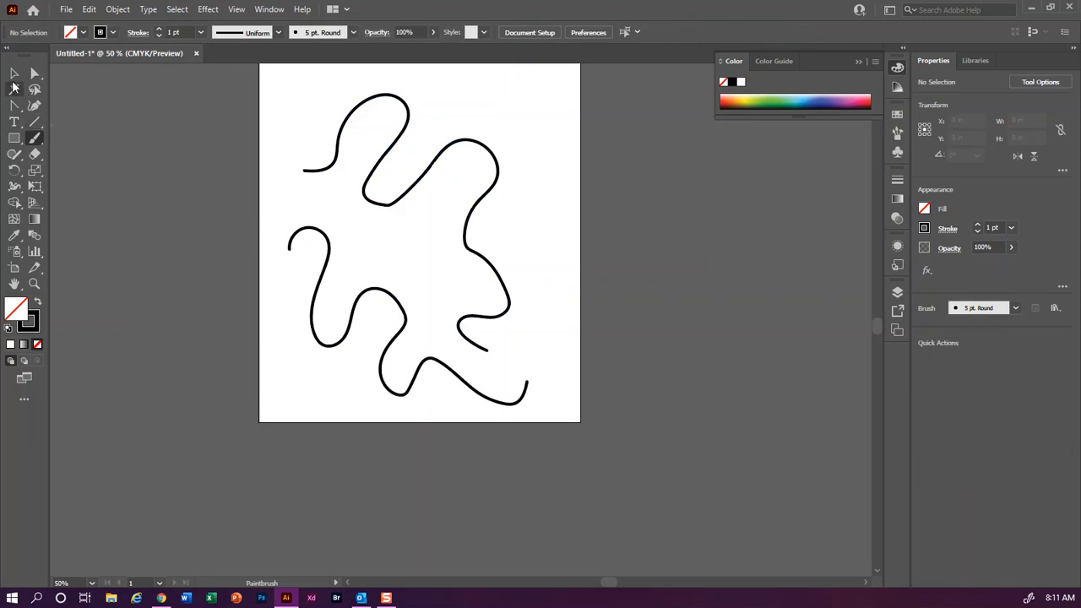
# - Select the lower wavy stroke, load the Artistic_Ink brush library, and enlarge and move it clear of the artwork
pyautogui.click(14, 76)
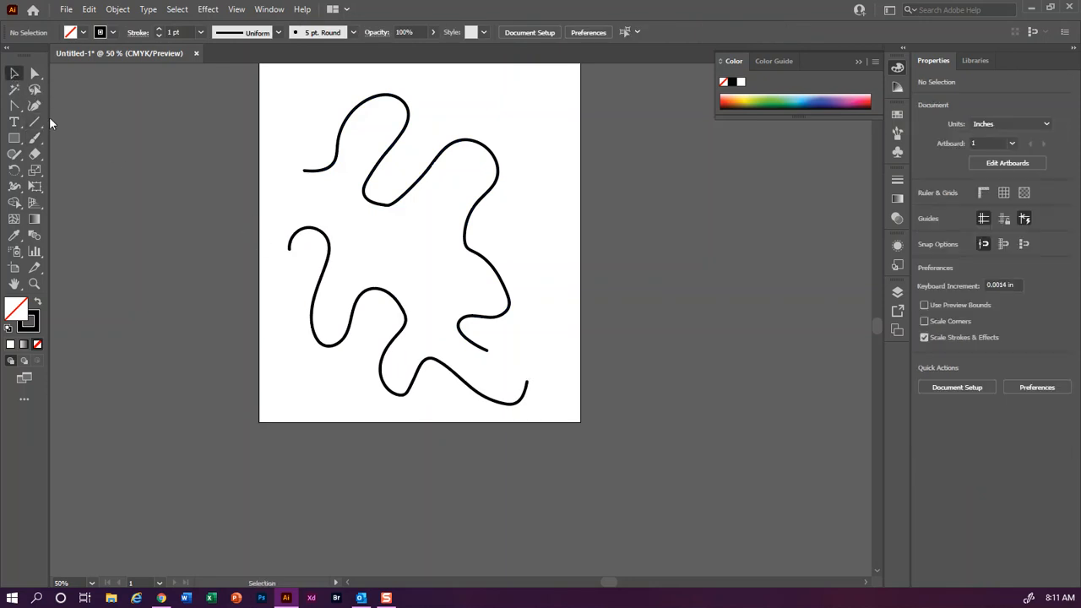
pyautogui.click(317, 298)
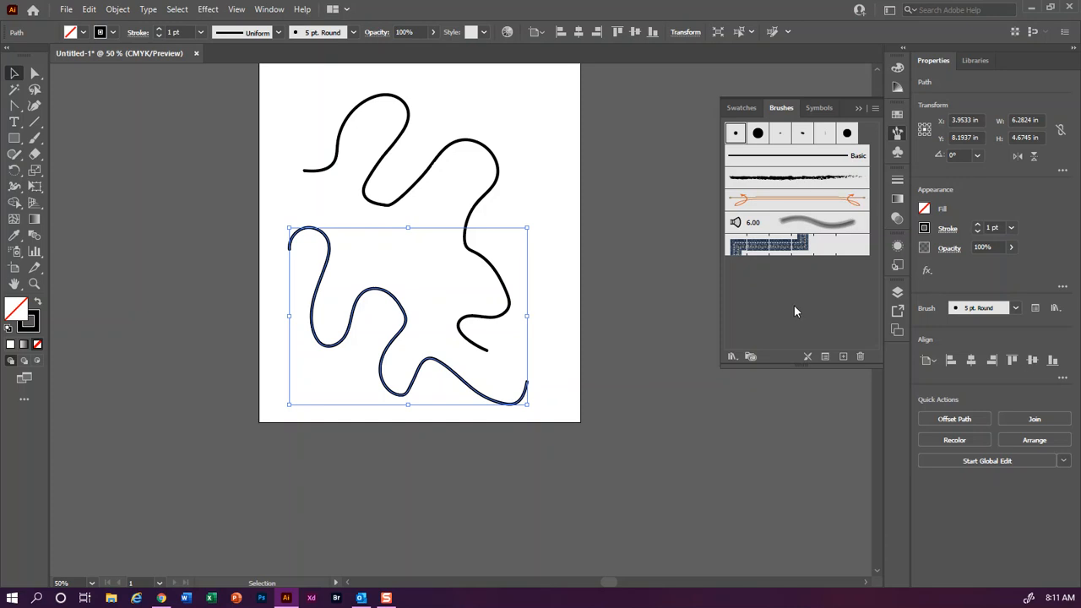
pyautogui.click(732, 357)
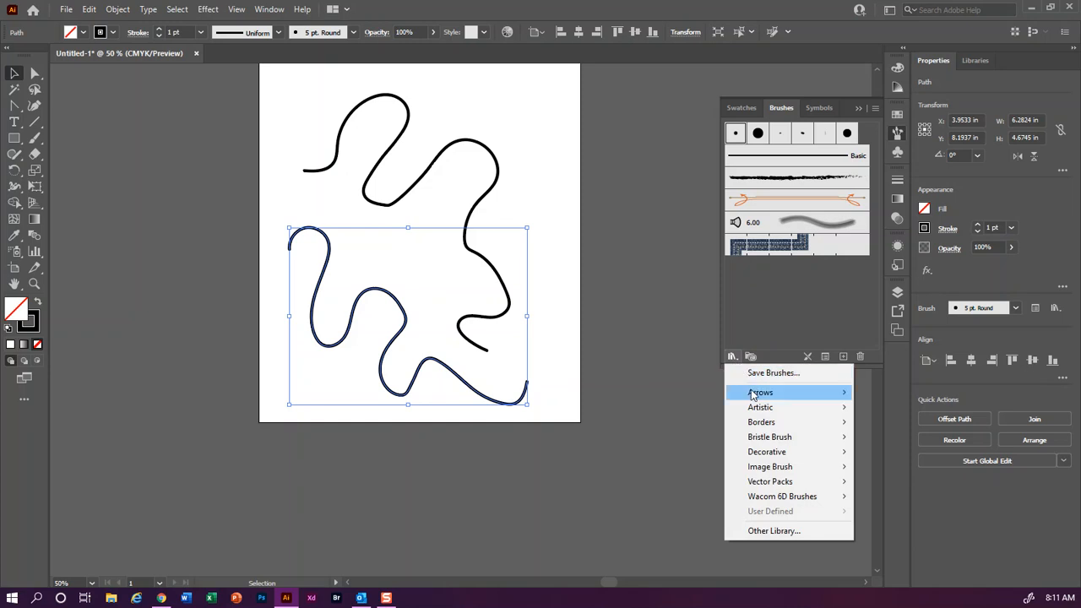
pyautogui.moveTo(753, 395)
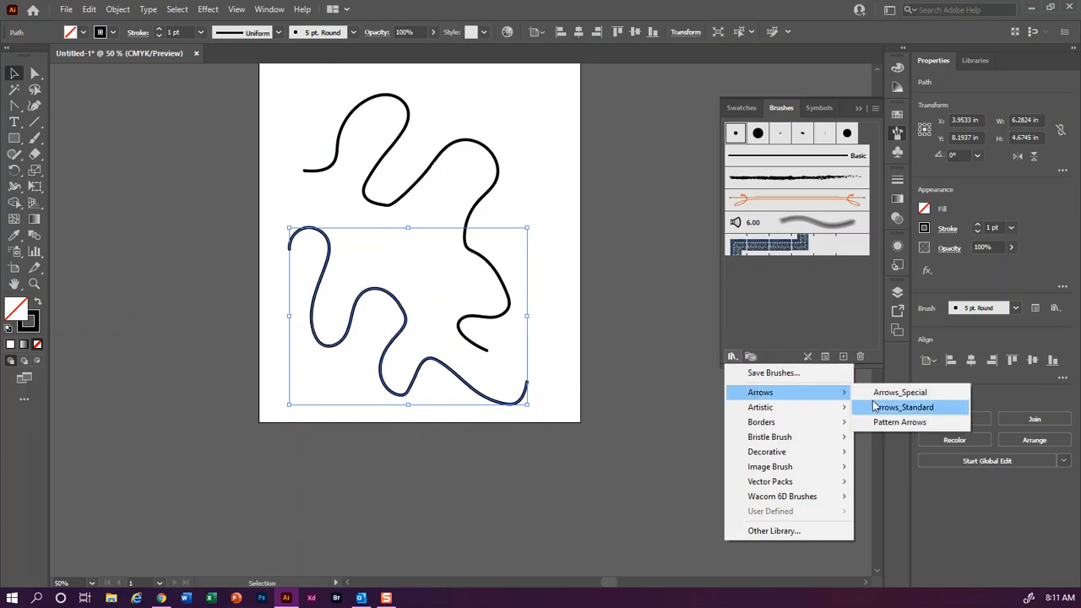
pyautogui.moveTo(790, 409)
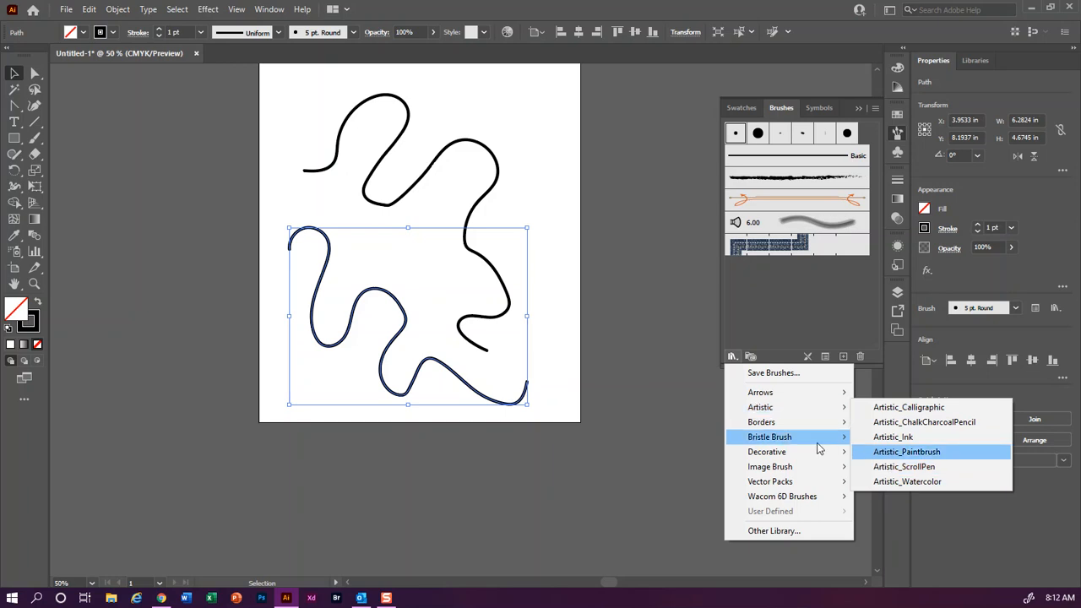
pyautogui.moveTo(817, 446)
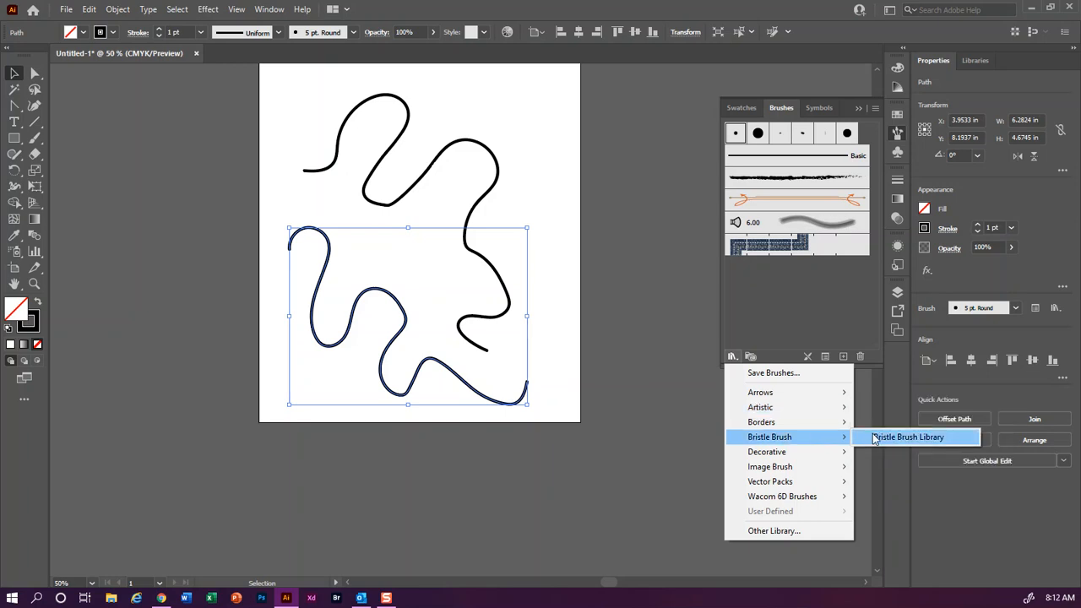
pyautogui.moveTo(820, 424)
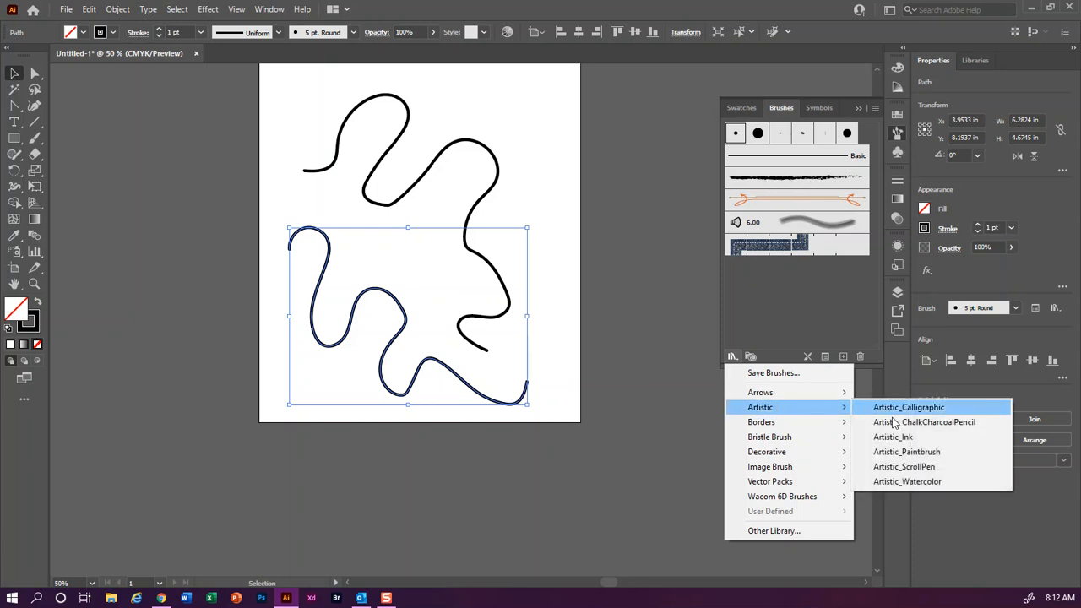
pyautogui.click(894, 437)
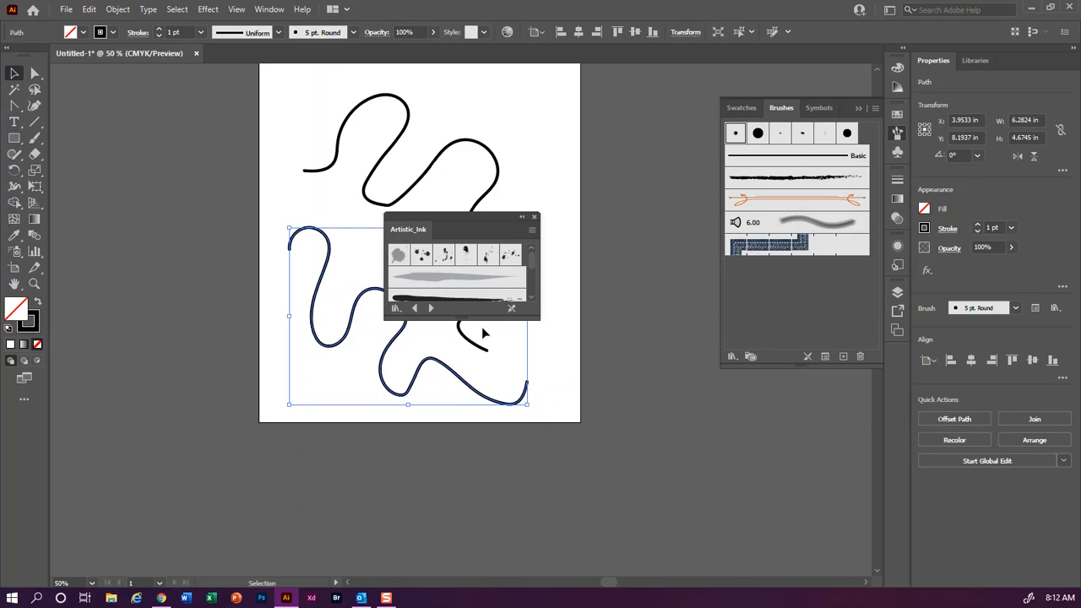
pyautogui.moveTo(471, 319); pyautogui.dragTo(473, 561)
pyautogui.moveTo(453, 228)
pyautogui.mouseDown()
pyautogui.moveTo(608, 212)
pyautogui.moveTo(637, 193)
pyautogui.mouseUp()
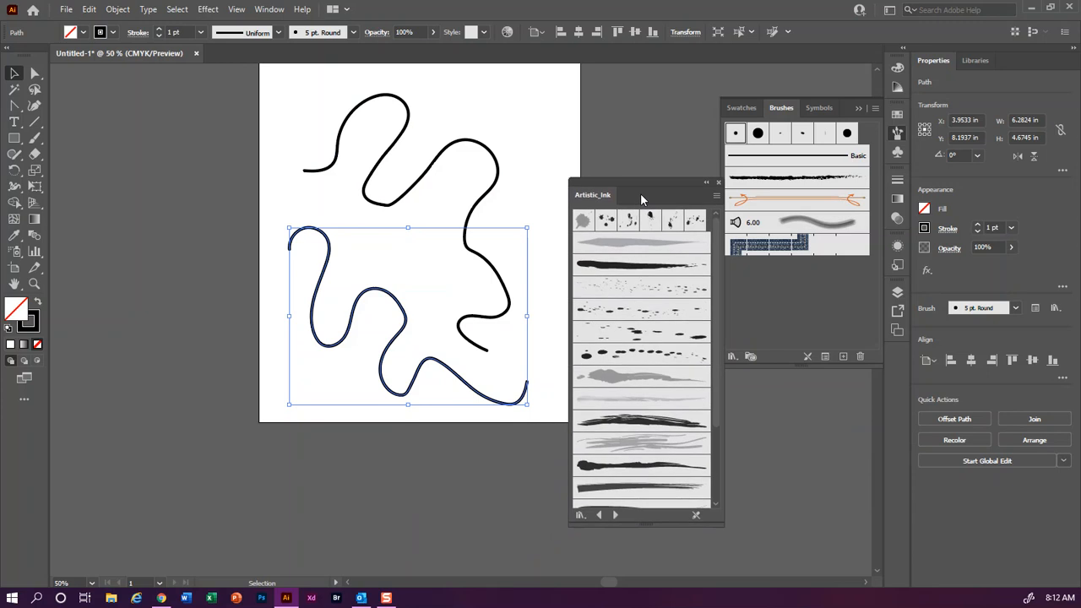
# - Try a grey wash brush and Dry Ink 1 on the lower stroke, settle on the black tapered brush just above Marker, and close the library
pyautogui.click(613, 384)
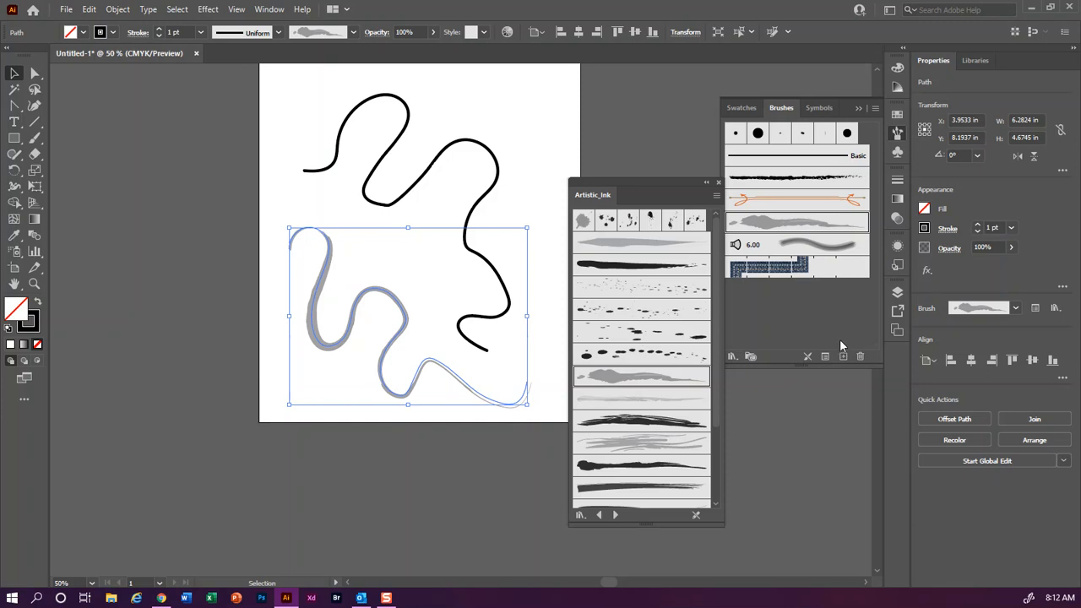
pyautogui.click(627, 422)
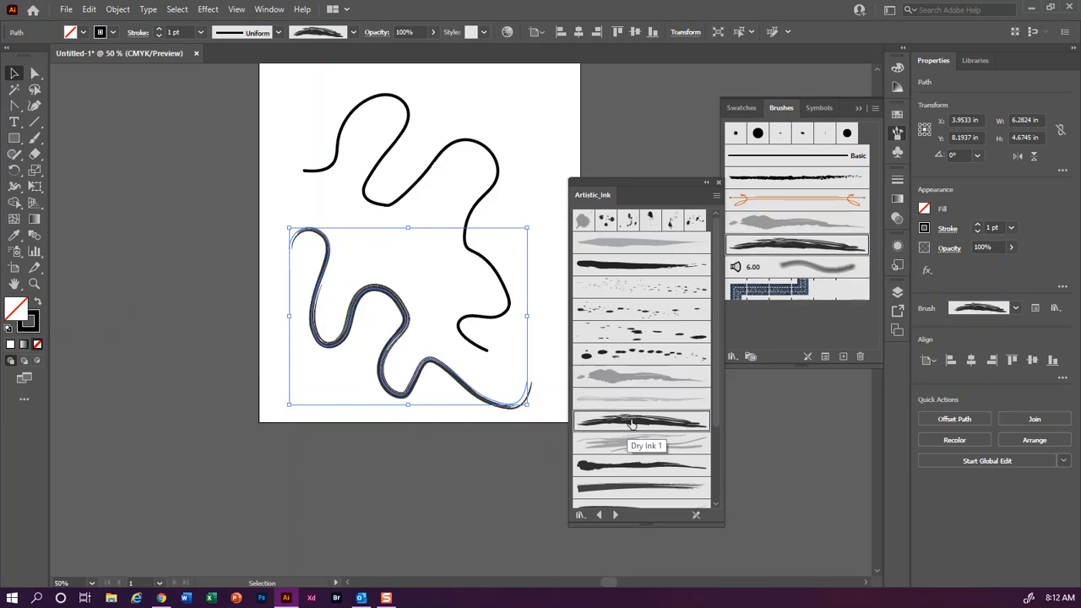
pyautogui.click(642, 464)
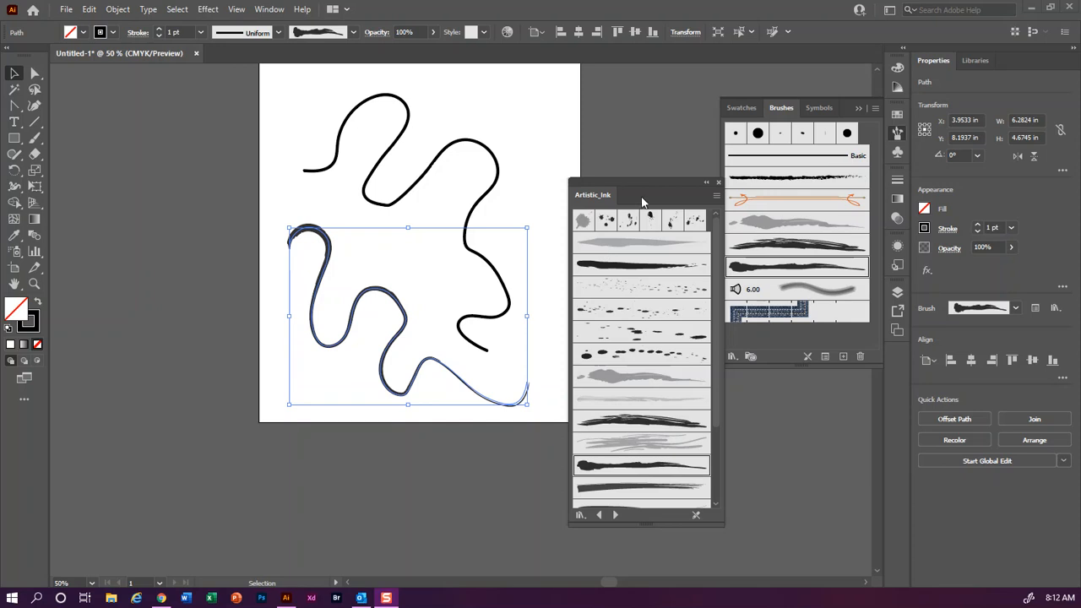
pyautogui.click(716, 199)
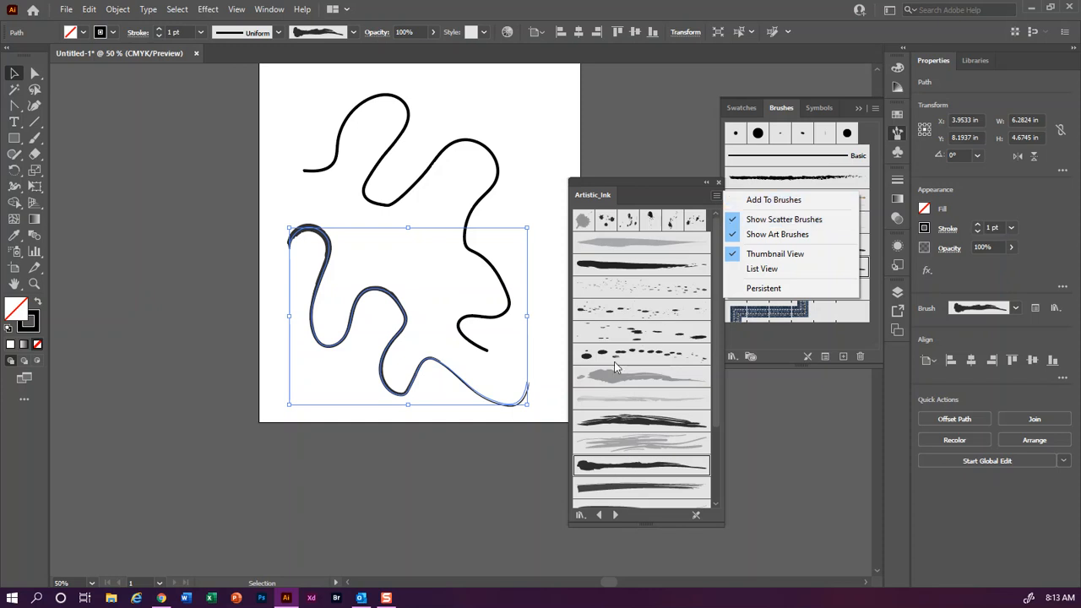
pyautogui.click(641, 193)
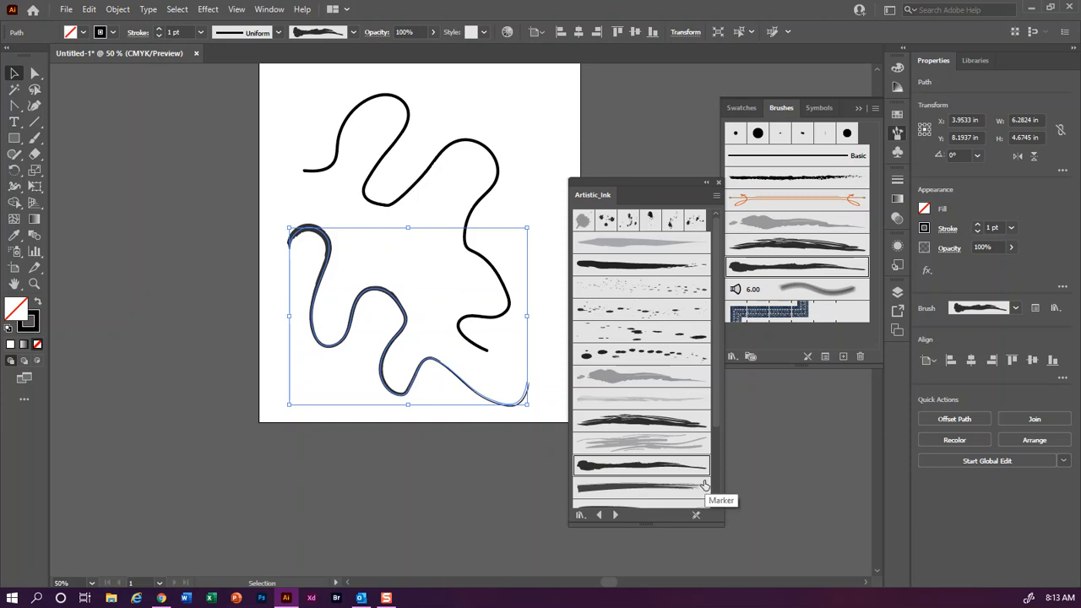
pyautogui.click(717, 183)
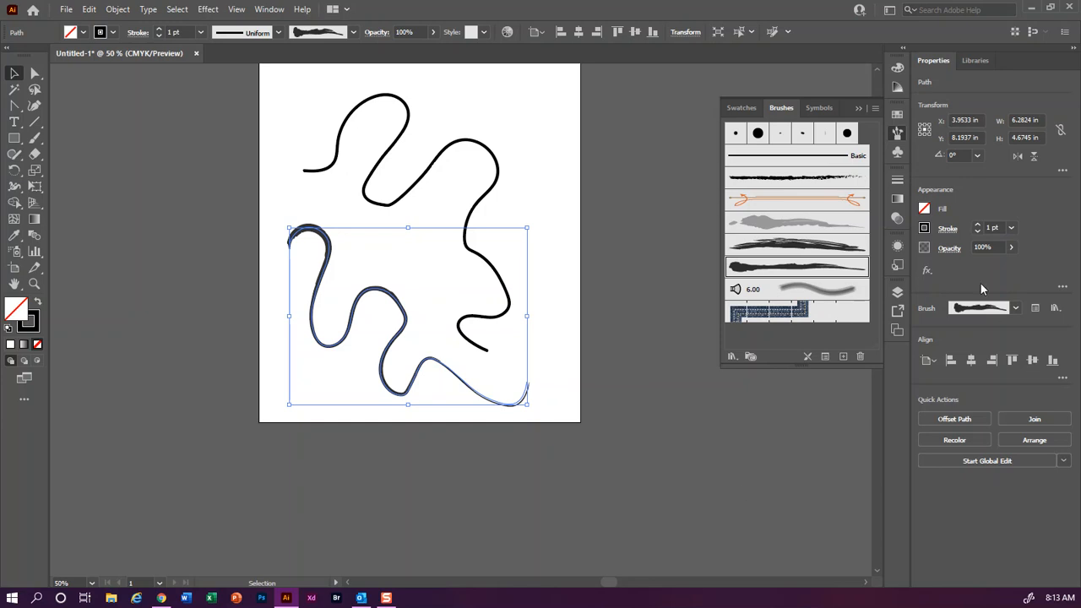
# - Set the lower stroke's weight to 6 pt and give it a round cap
pyautogui.click(1011, 230)
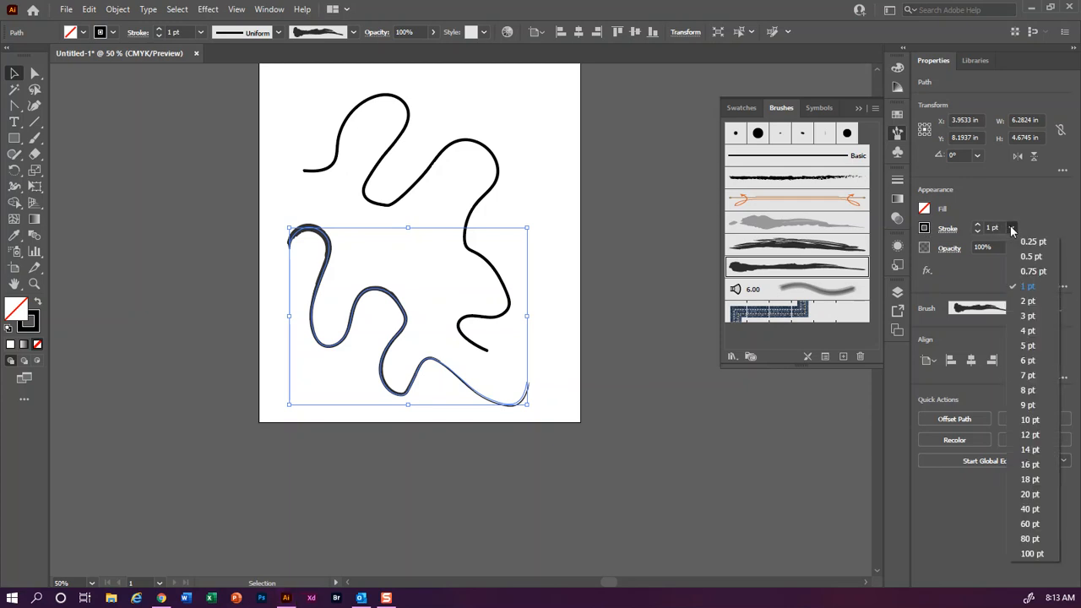
pyautogui.click(1042, 372)
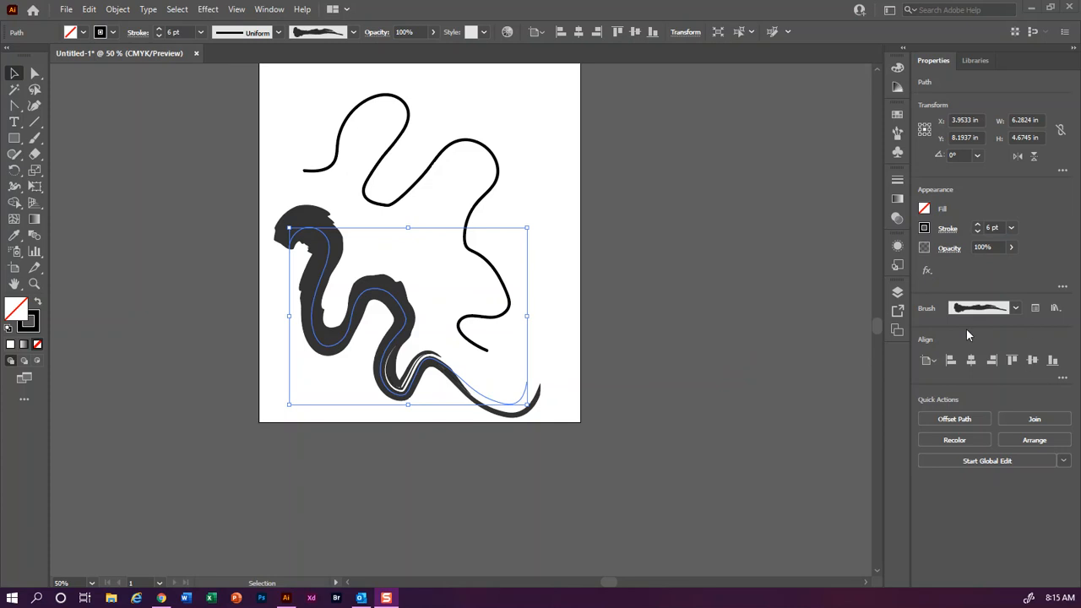
pyautogui.click(897, 183)
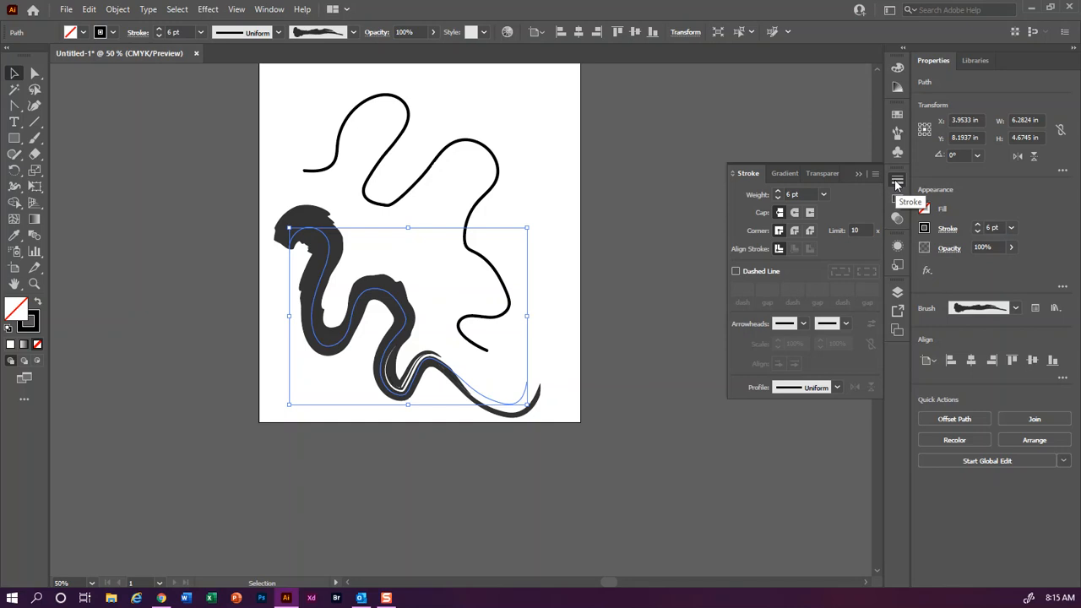
pyautogui.click(794, 213)
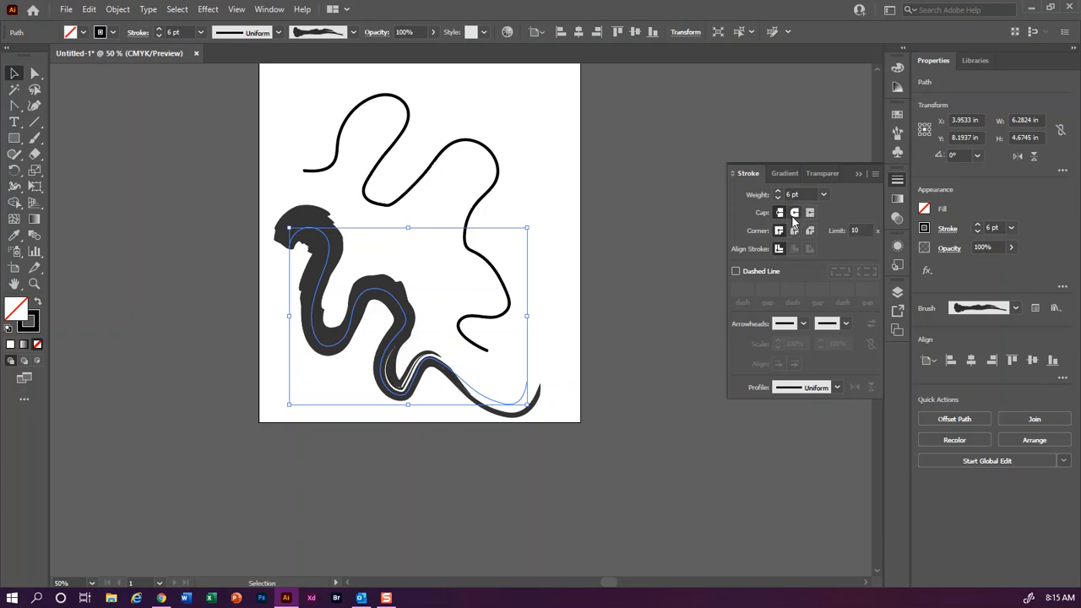
# - Try the lens-shaped and double-bulge width profiles on the lower stroke, and apply the triangular one tapering from thick to a point
pyautogui.click(837, 388)
pyautogui.click(809, 427)
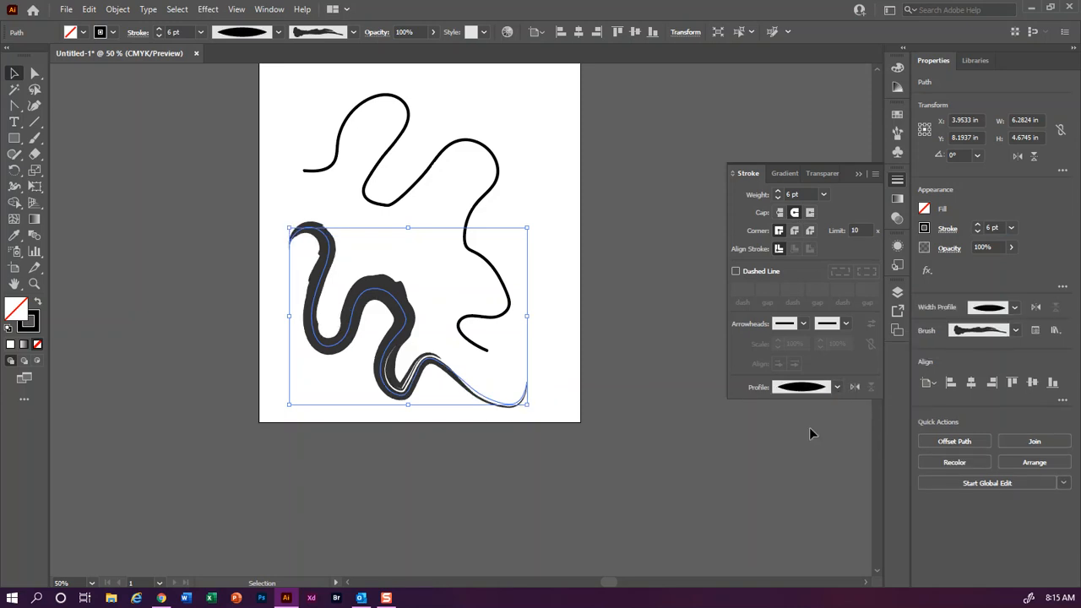
pyautogui.click(837, 388)
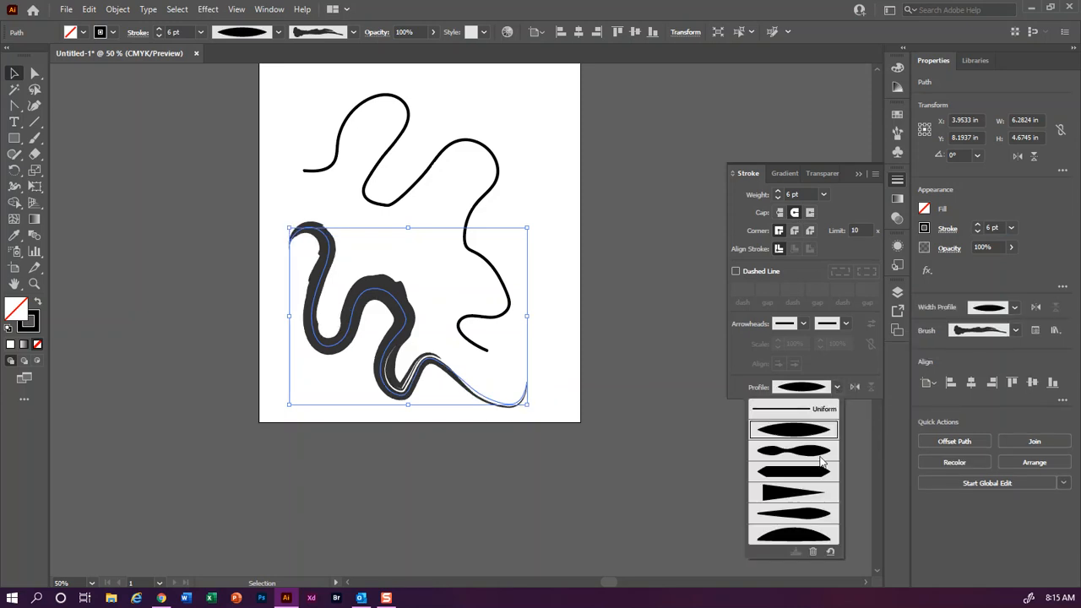
pyautogui.click(794, 451)
pyautogui.click(834, 387)
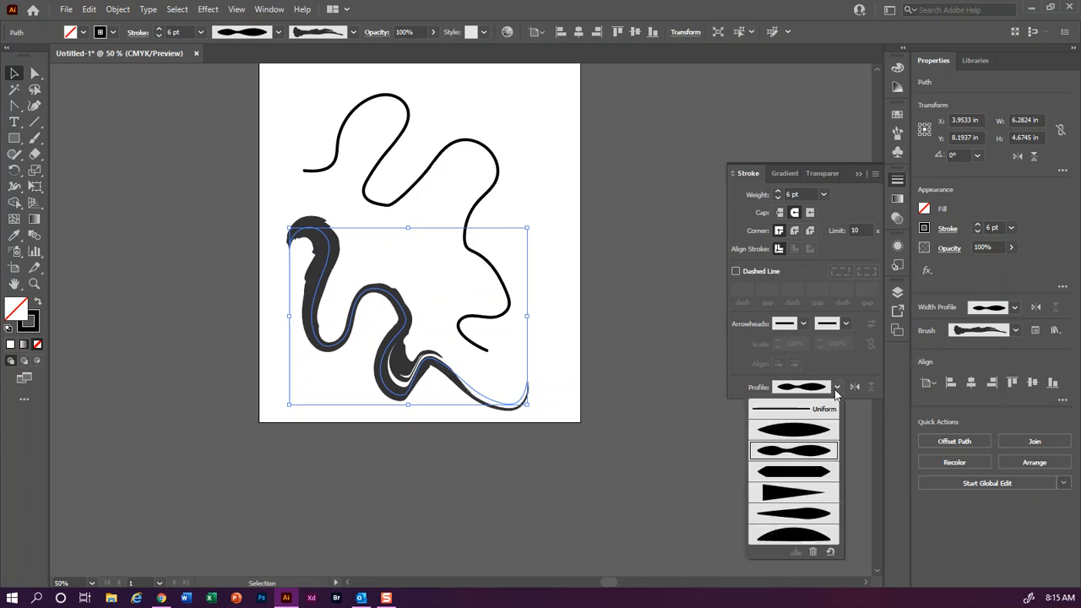
pyautogui.click(817, 497)
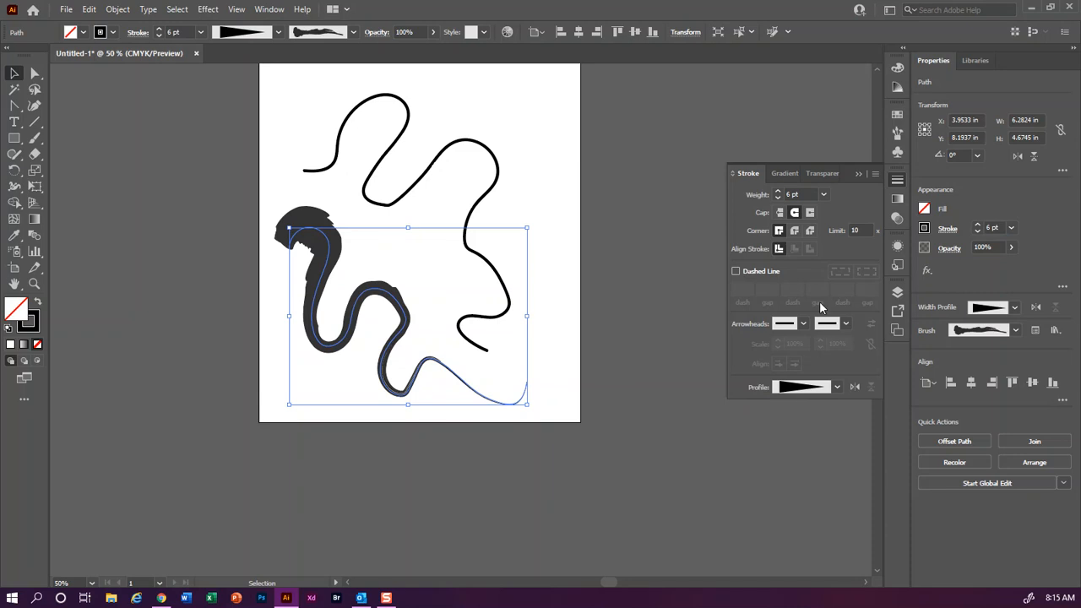
pyautogui.click(895, 183)
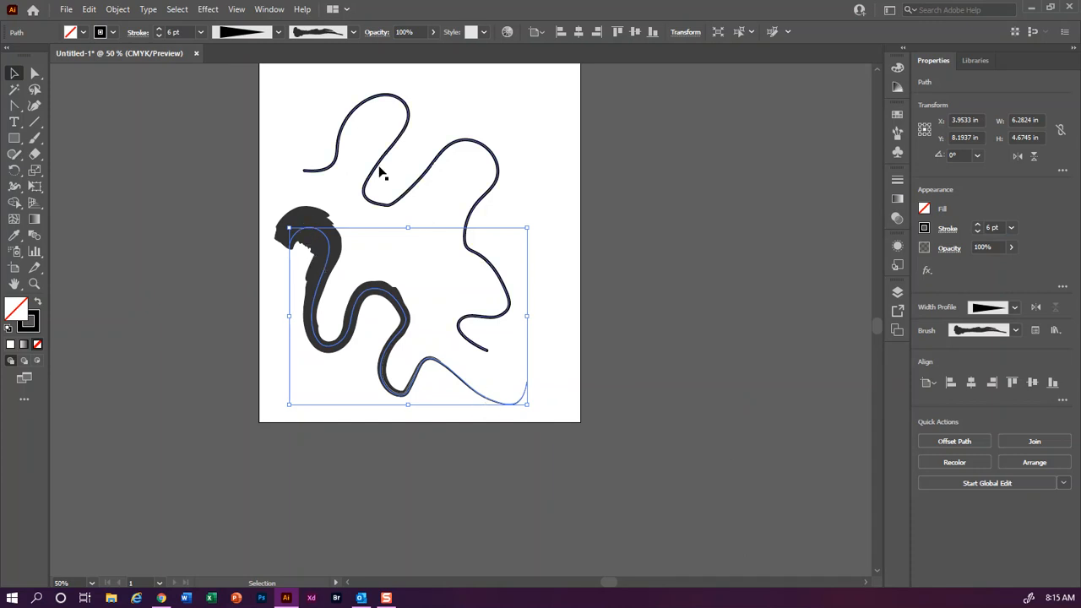
# - Move the thin stroke up and to the right, move the inked stroke up about 2.9 in, and clear the selection
pyautogui.moveTo(385, 162); pyautogui.dragTo(441, 136)
pyautogui.moveTo(322, 271); pyautogui.dragTo(328, 158)
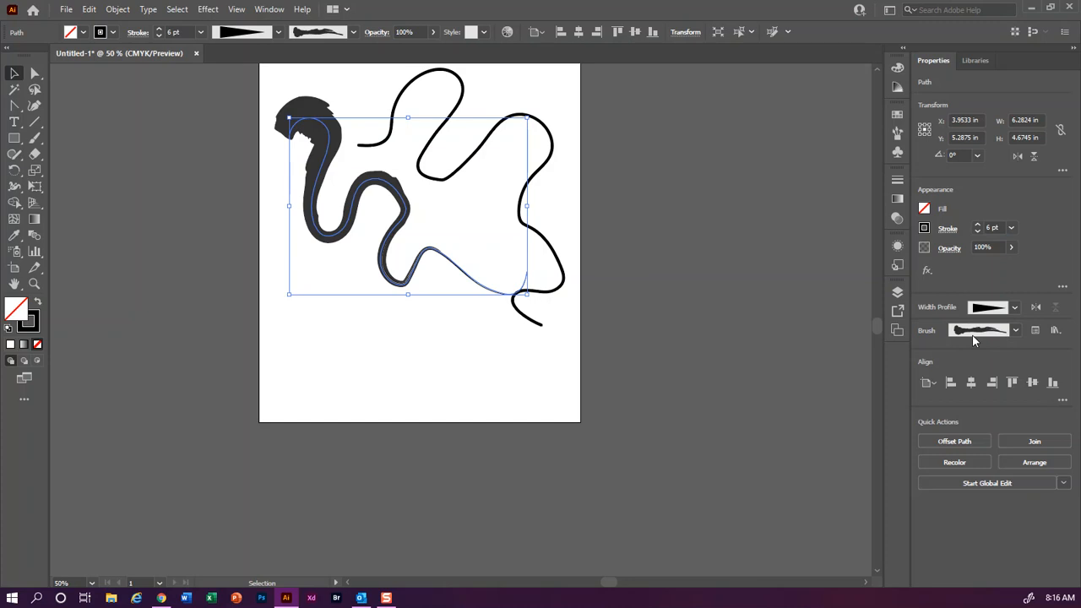
pyautogui.click(557, 378)
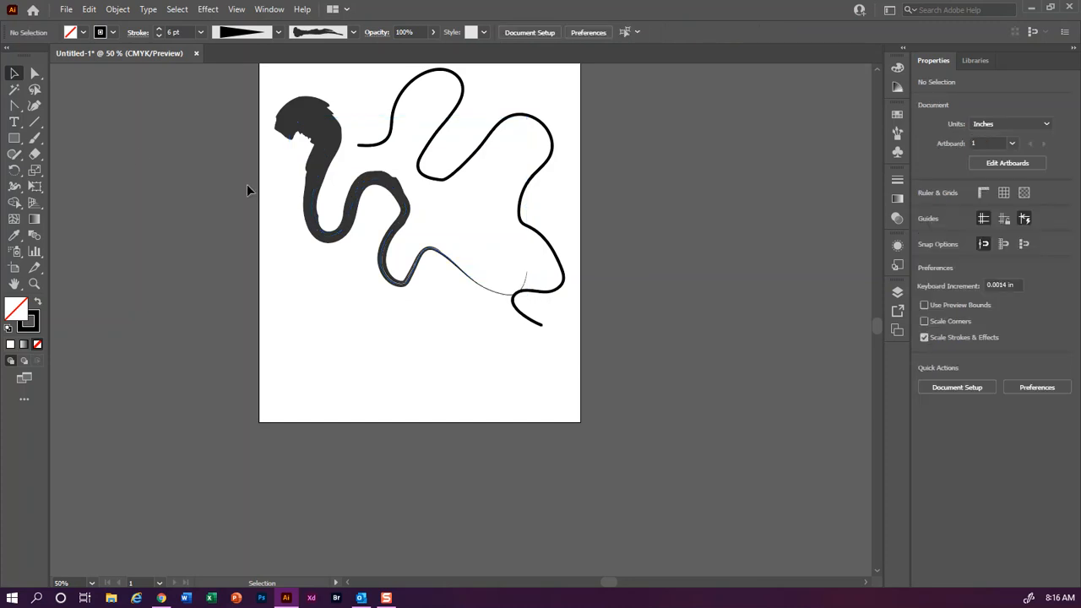
# - Start a JPEG export to the Downloads folder, naming the file with the author's last and first name followed by _brushes
pyautogui.click(67, 9)
pyautogui.moveTo(113, 273)
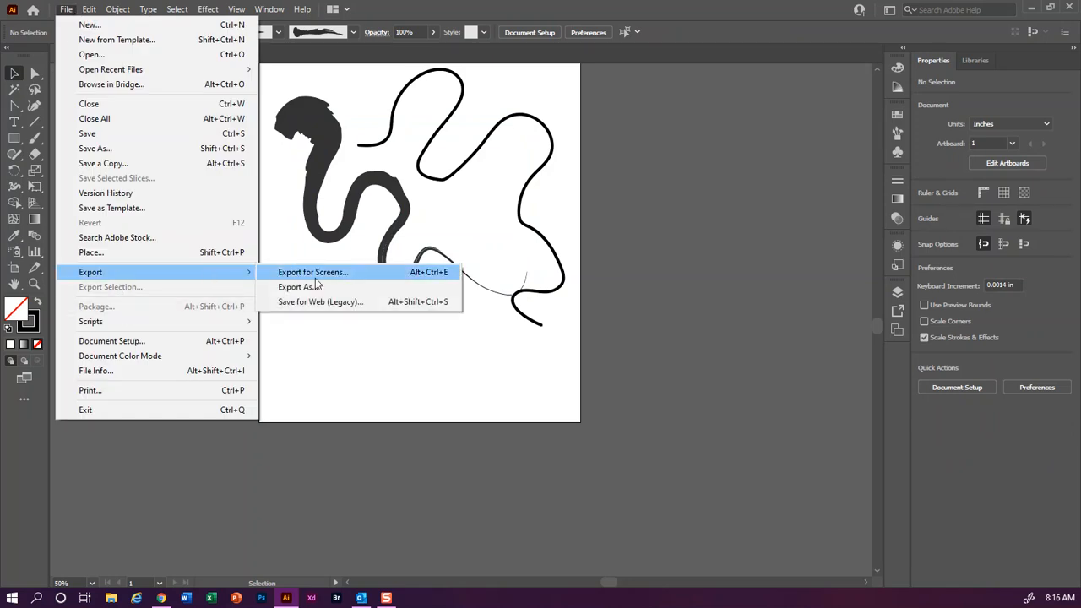
pyautogui.click(322, 287)
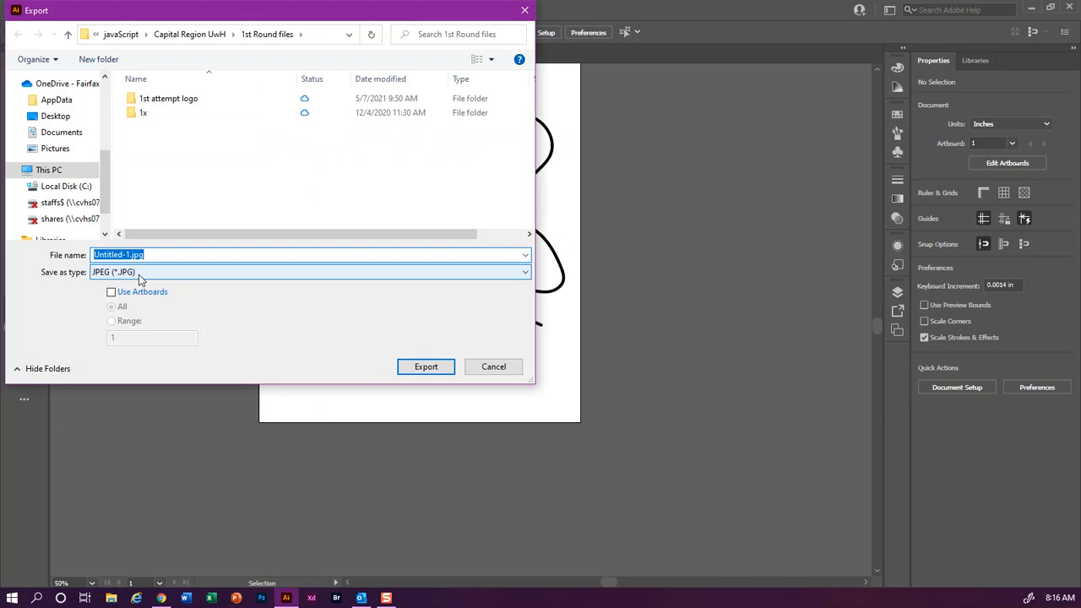
pyautogui.write('search_katharine_brushes')
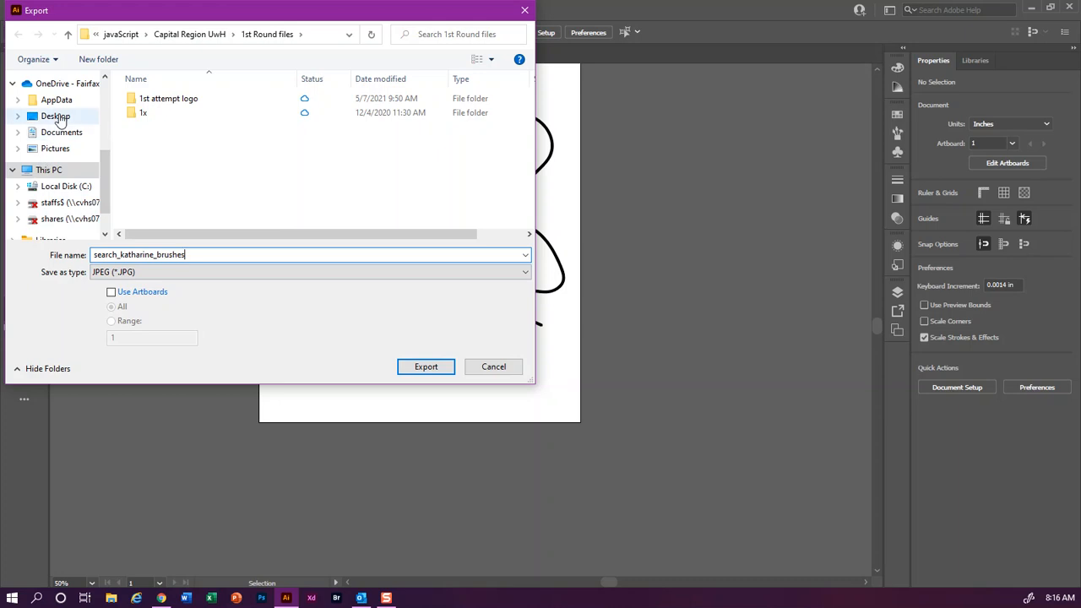
pyautogui.moveTo(110, 178); pyautogui.dragTo(99, 85)
pyautogui.click(59, 124)
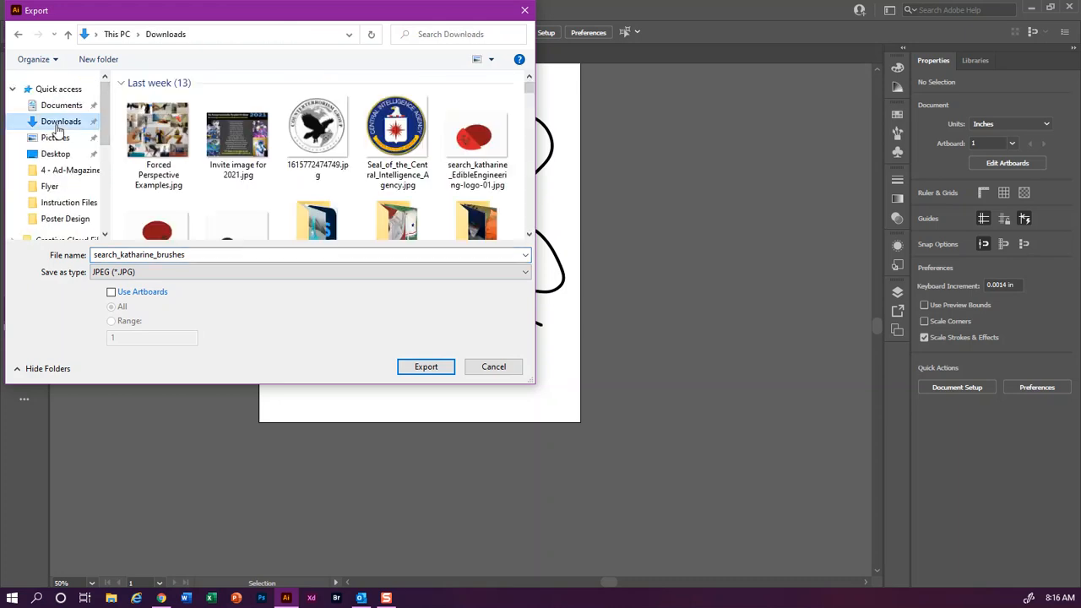
# - Export all artboards as a CMYK JPEG with High quality 7 and 300 ppi resolution
pyautogui.click(111, 293)
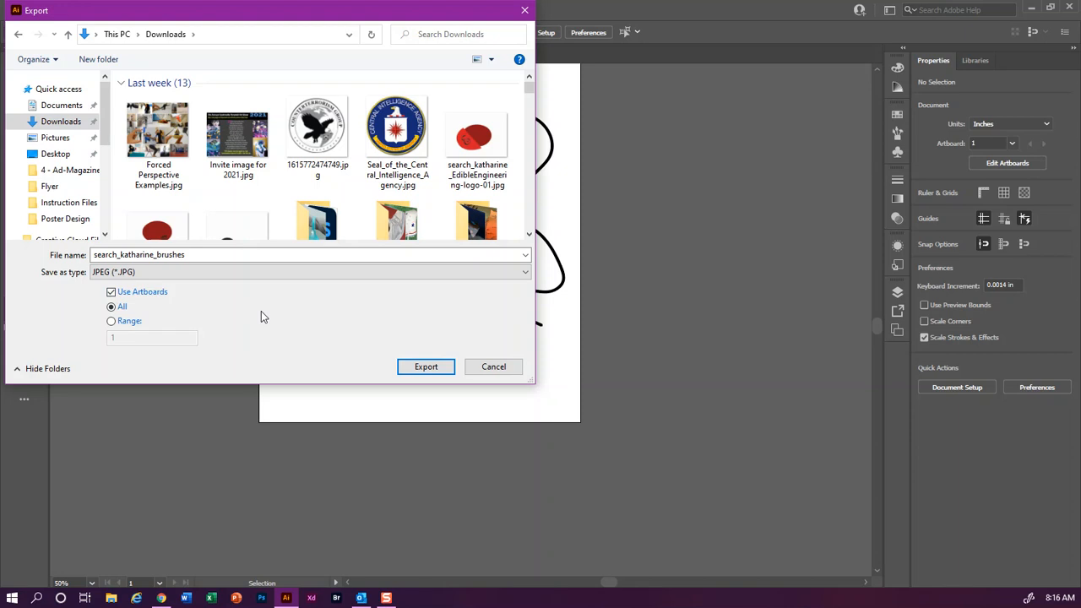
pyautogui.click(426, 367)
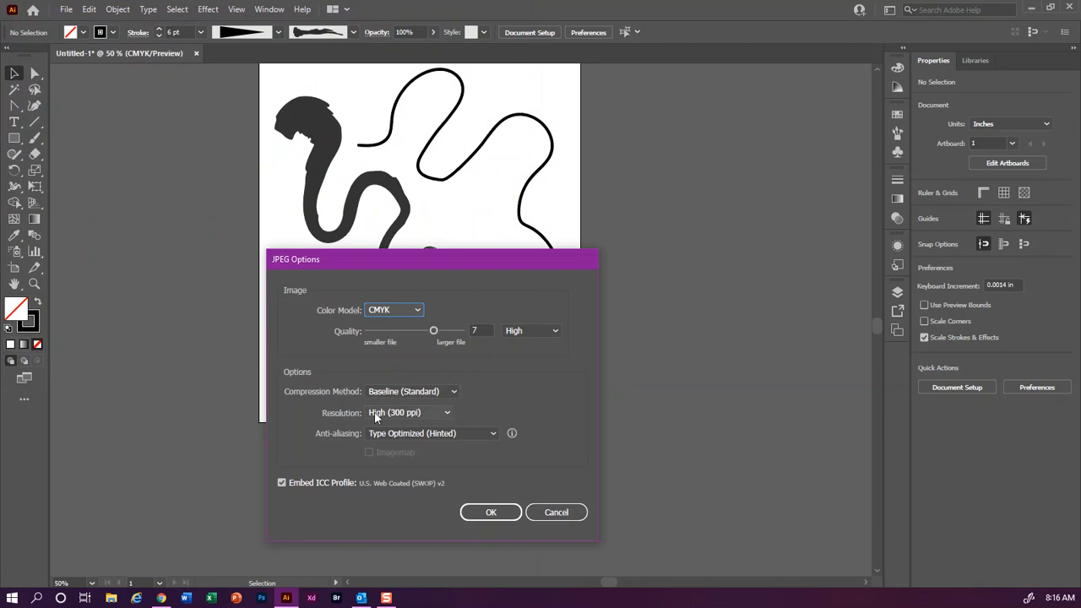
pyautogui.click(489, 512)
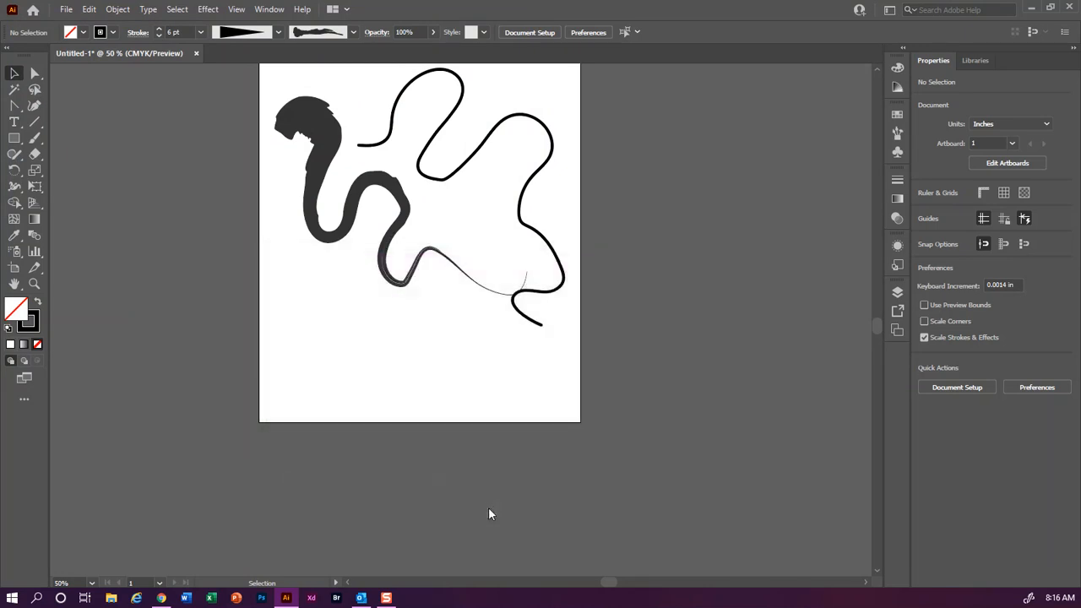